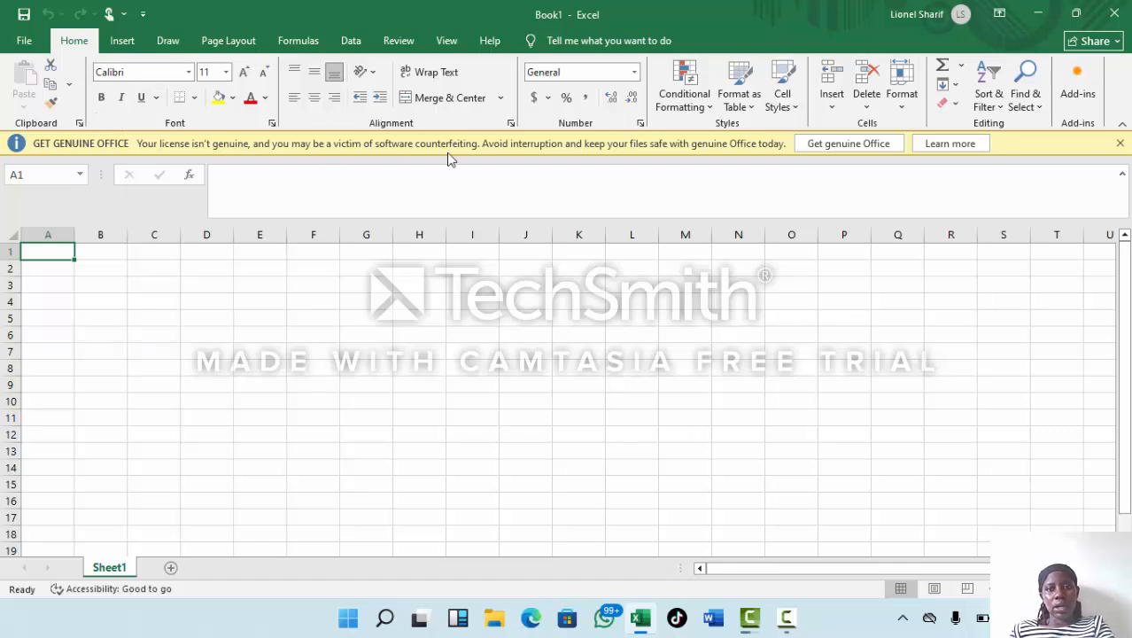
{"action": "left_click", "coordinate": [171, 42]}
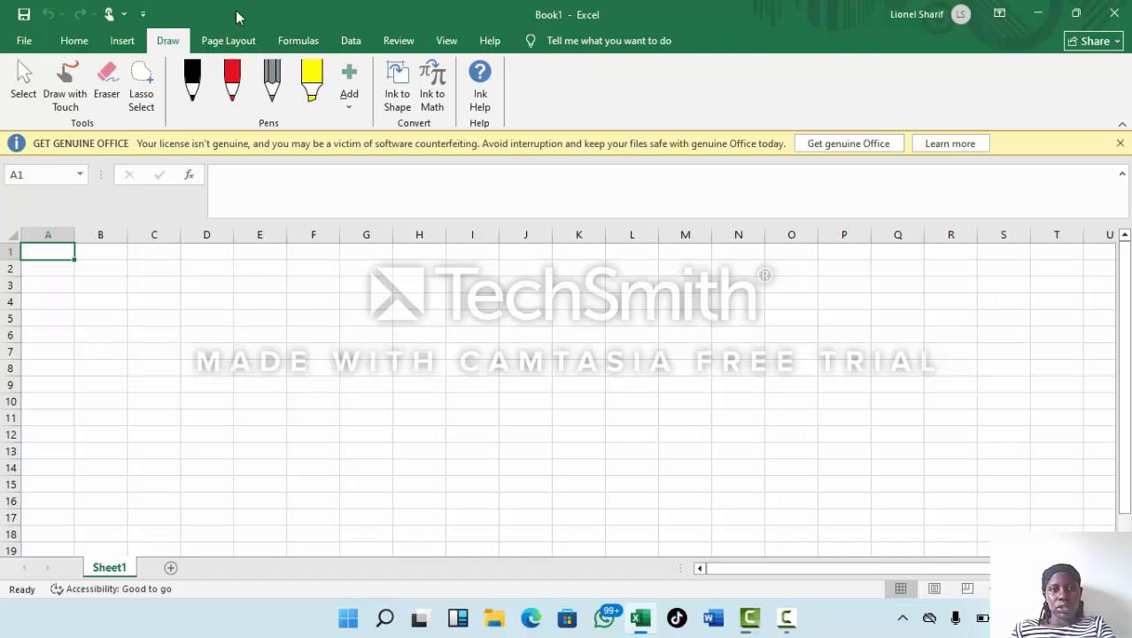
{"action": "left_click", "coordinate": [78, 42]}
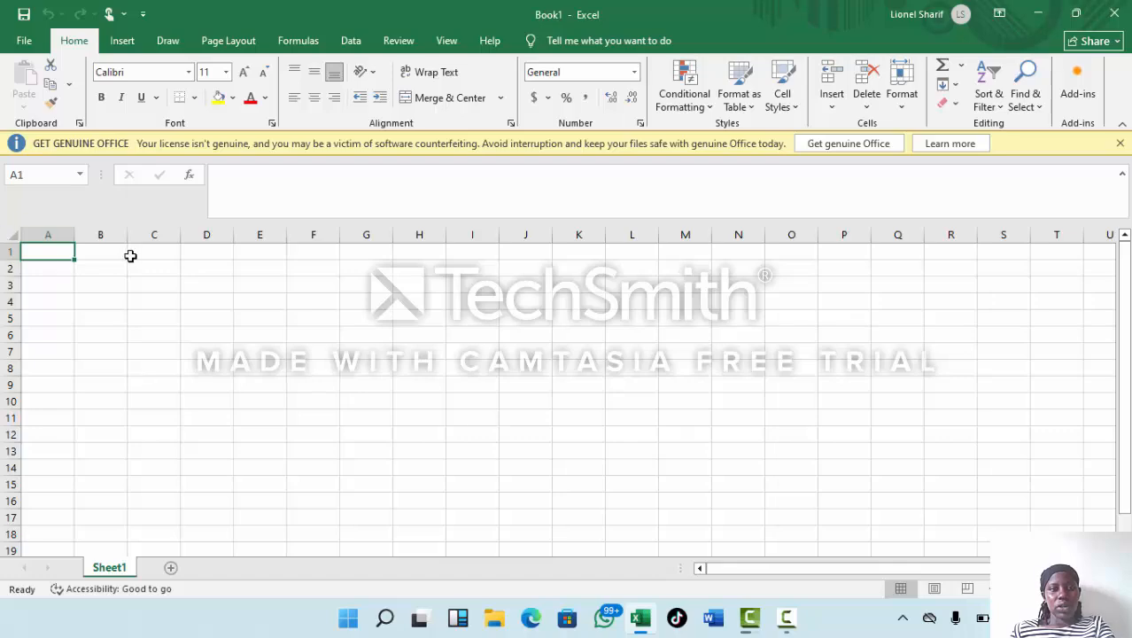
Select the whole of column B and row 2 in turn, followed by the single cells A2 and E5.
{"action": "left_click", "coordinate": [97, 235]}
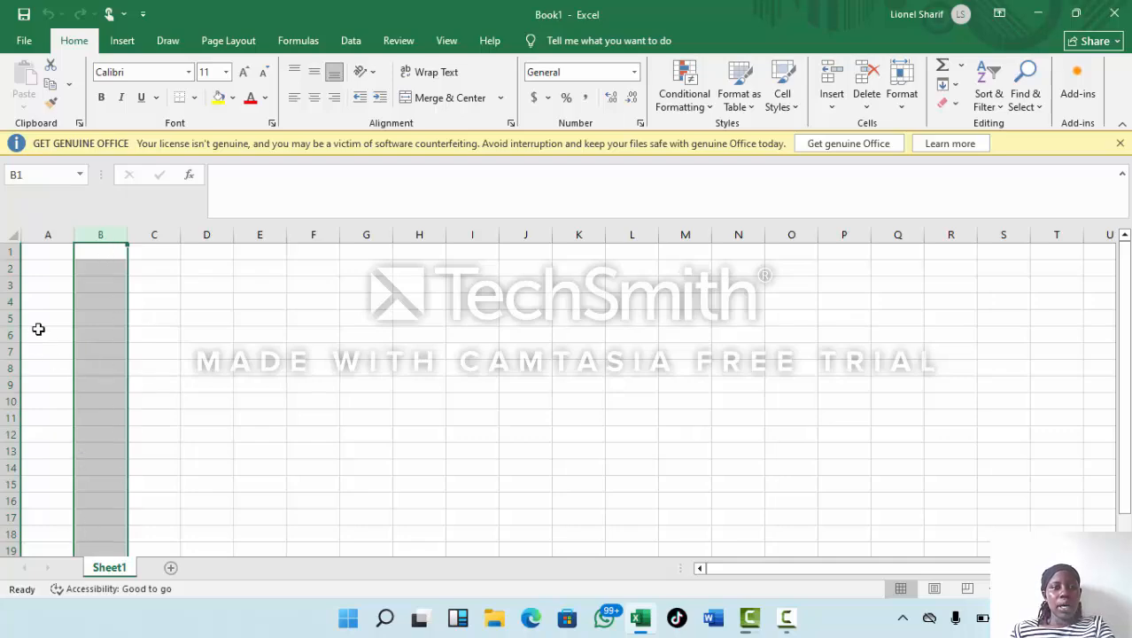
{"action": "left_click", "coordinate": [8, 268]}
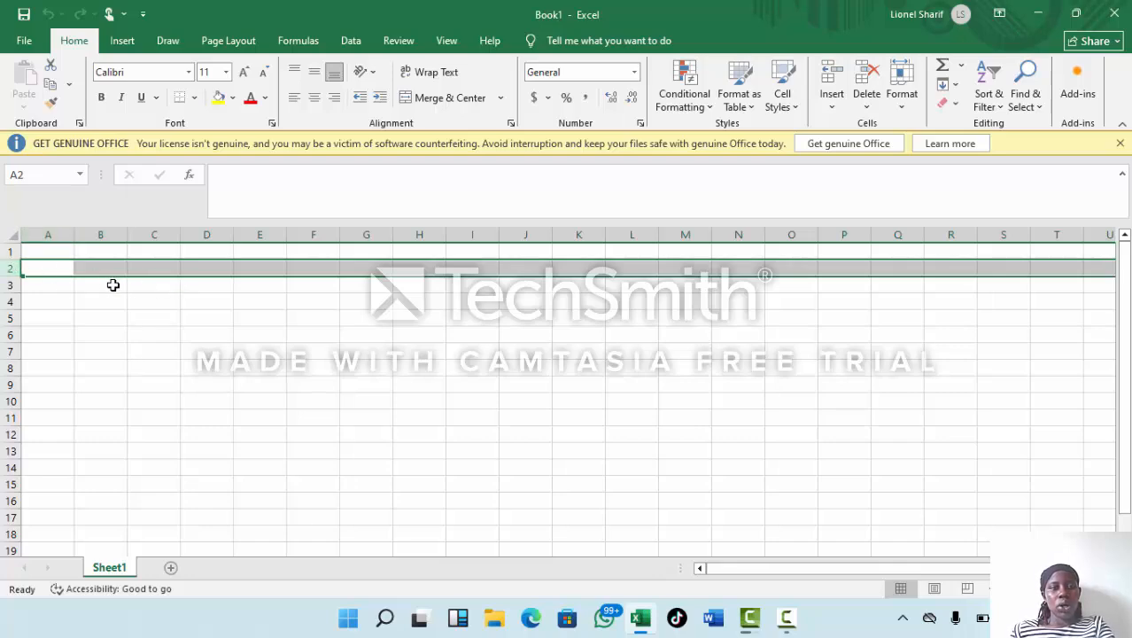
{"action": "left_click", "coordinate": [66, 270]}
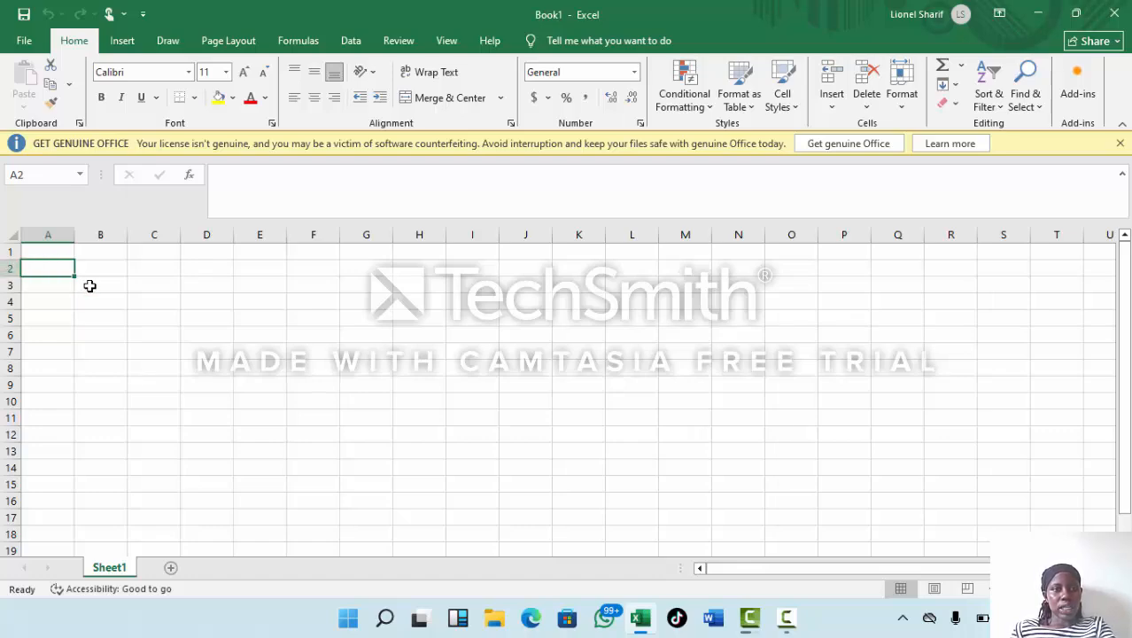
{"action": "left_click", "coordinate": [278, 325]}
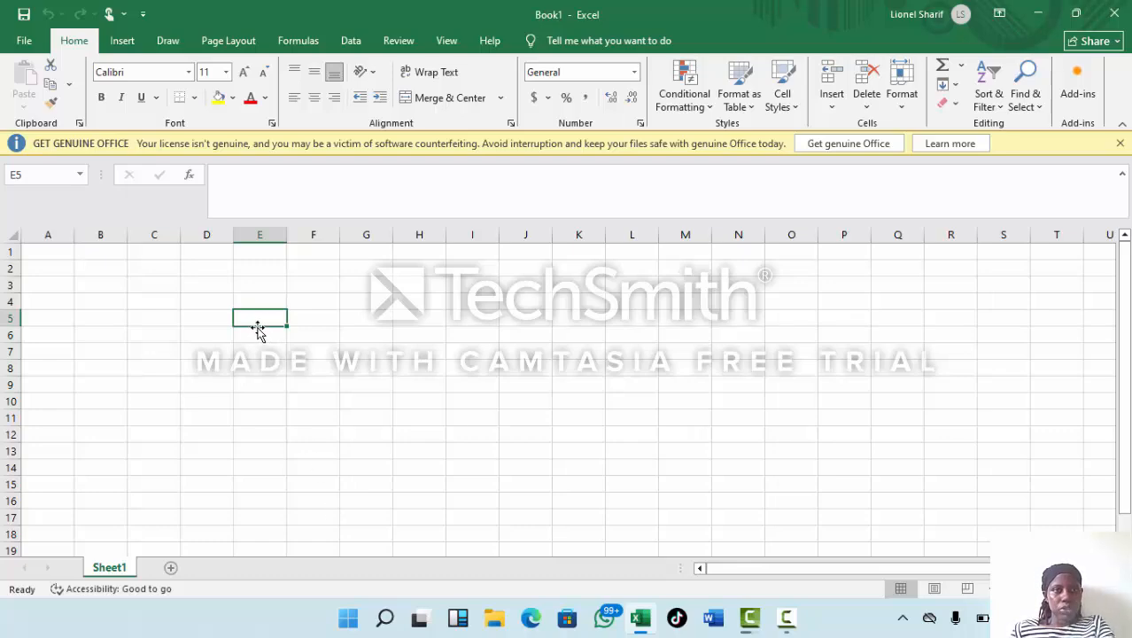
View the Insert Function dialog for cell E5 and close it without inserting a function.
{"action": "left_click", "coordinate": [214, 181]}
{"action": "left_click", "coordinate": [214, 181]}
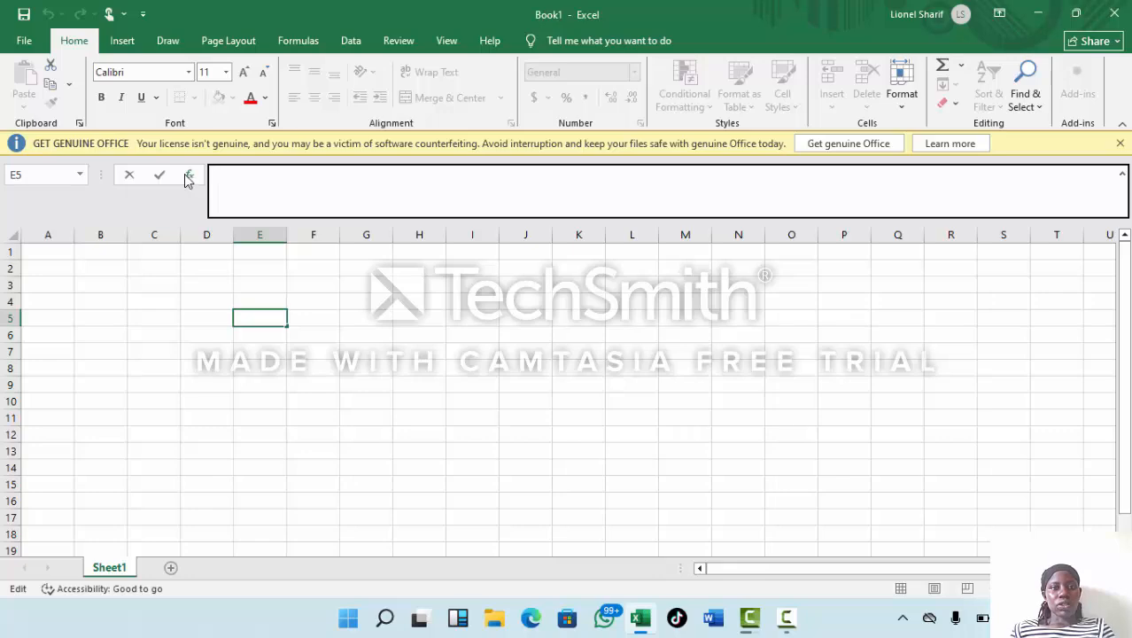
{"action": "left_click", "coordinate": [188, 175]}
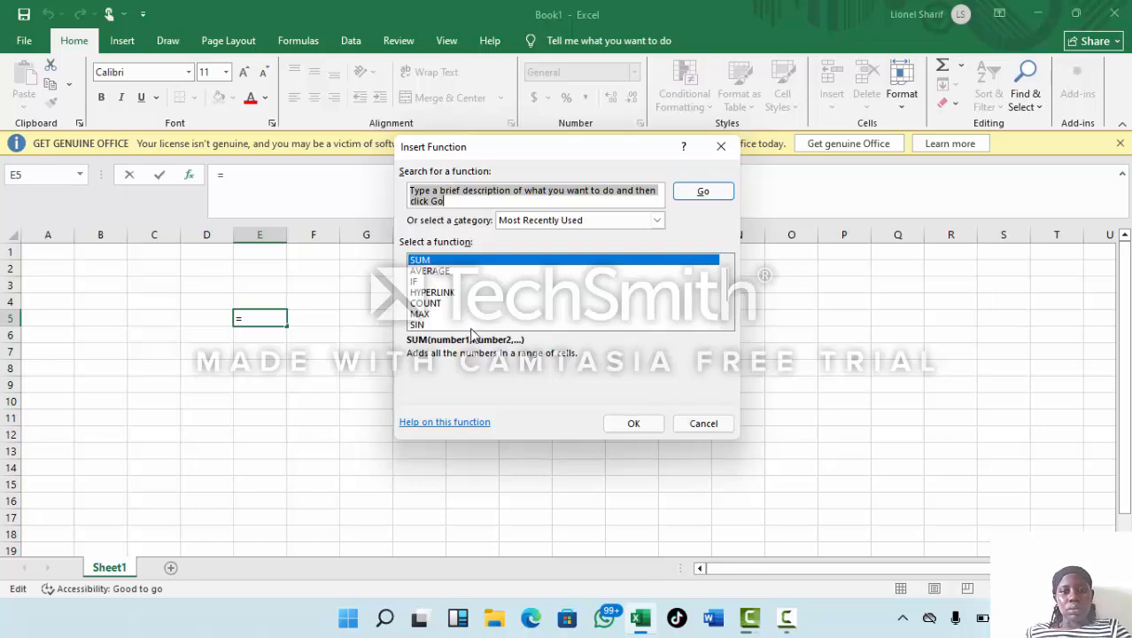
{"action": "left_click", "coordinate": [721, 151]}
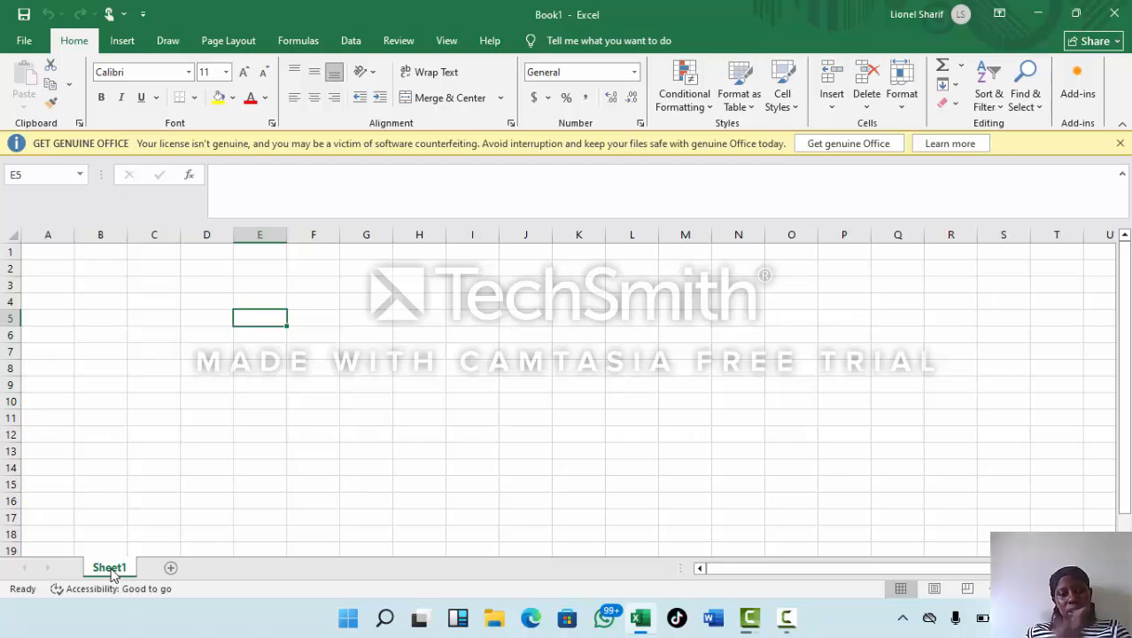
Add a second worksheet to the workbook, then switch to Sheet1 and back to Sheet2.
{"action": "left_click", "coordinate": [173, 572]}
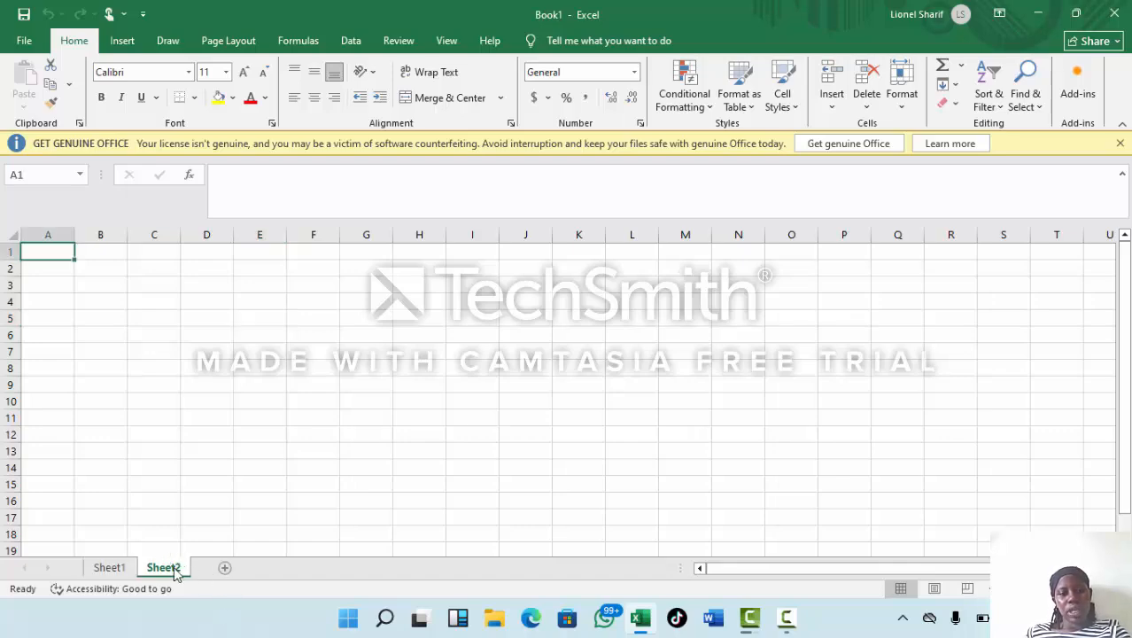
{"action": "left_click", "coordinate": [124, 572]}
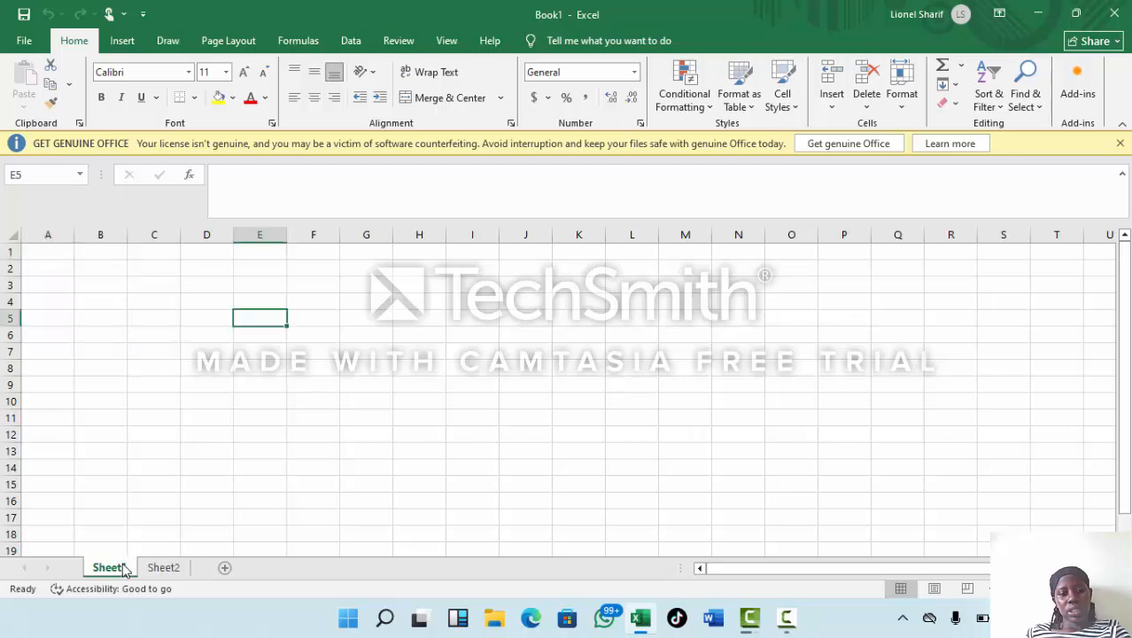
{"action": "left_click", "coordinate": [178, 569]}
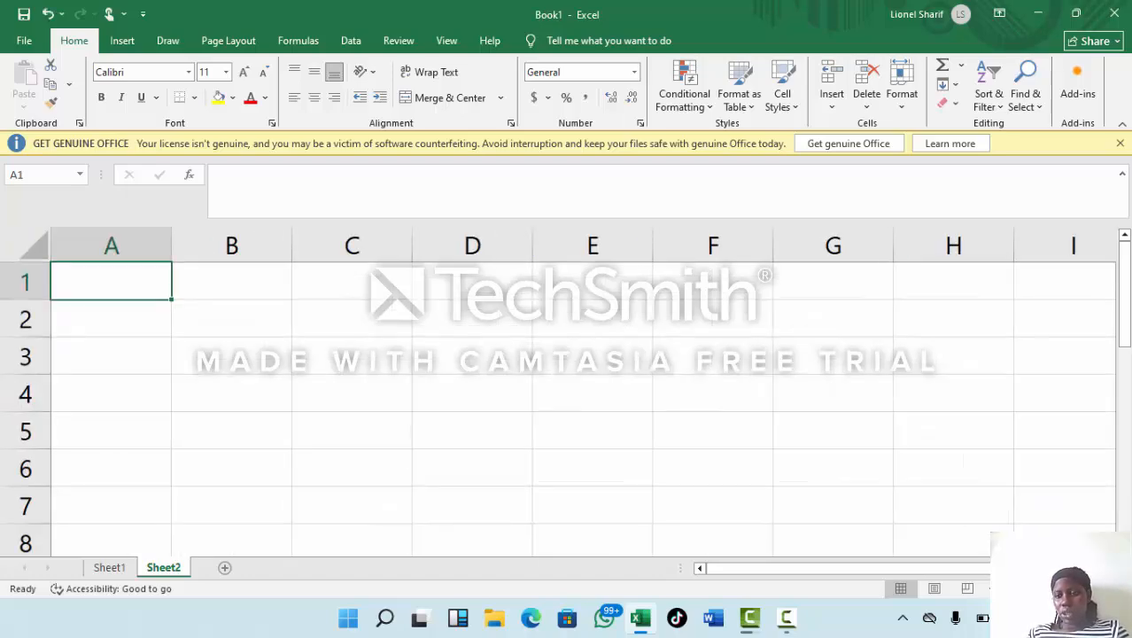
Zoom Sheet2 out to a tiny scale and back in until the cells are readable again.
{"action": "left_click_drag", "start_coordinate": [1052, 589], "coordinate": [1005, 588]}
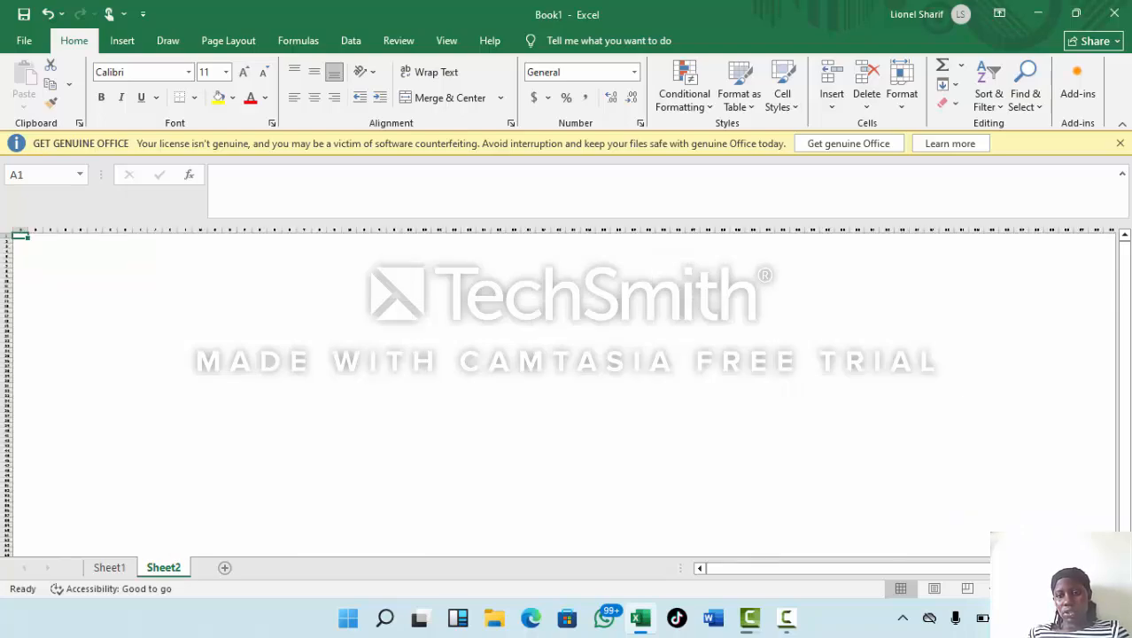
{"action": "left_click_drag", "start_coordinate": [1004, 588], "coordinate": [1037, 588]}
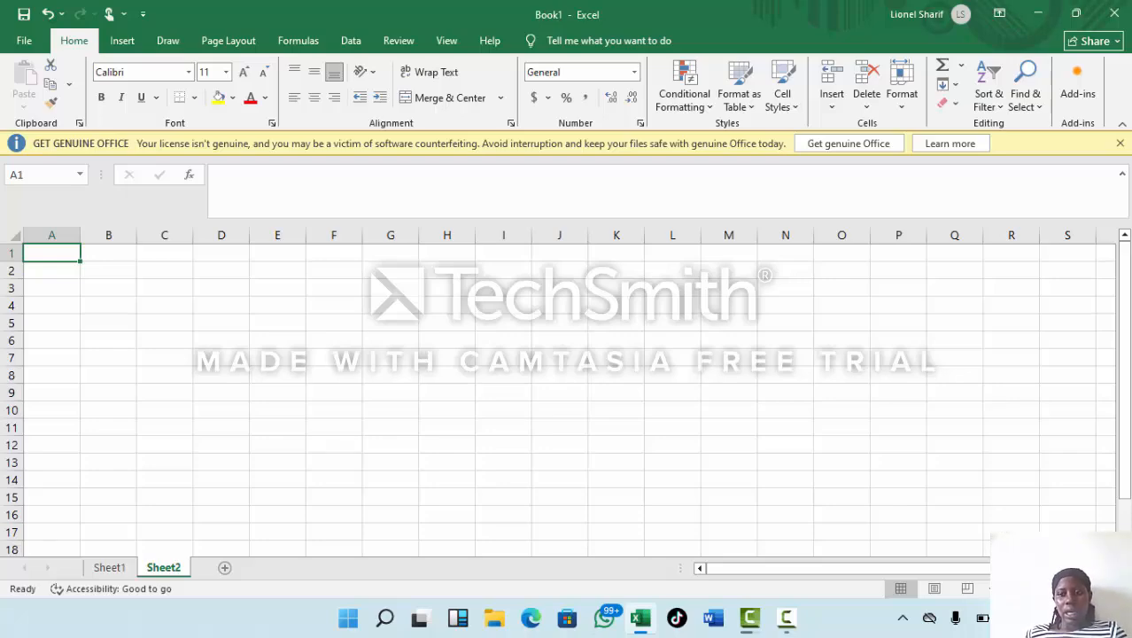
{"action": "left_click", "coordinate": [791, 616]}
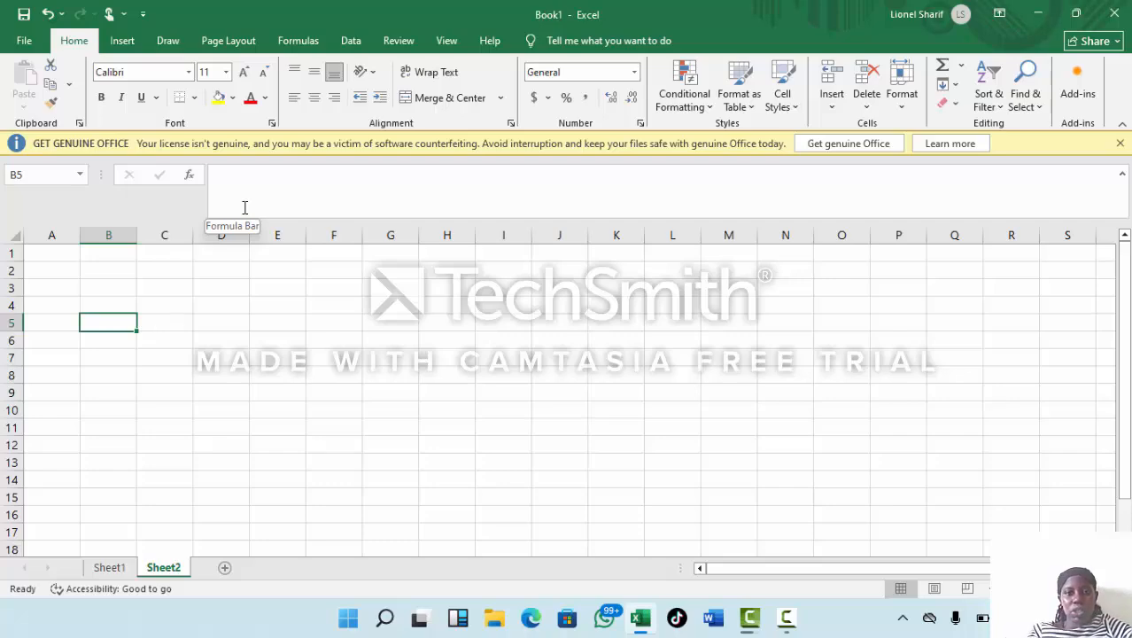
{"action": "left_click", "coordinate": [261, 285]}
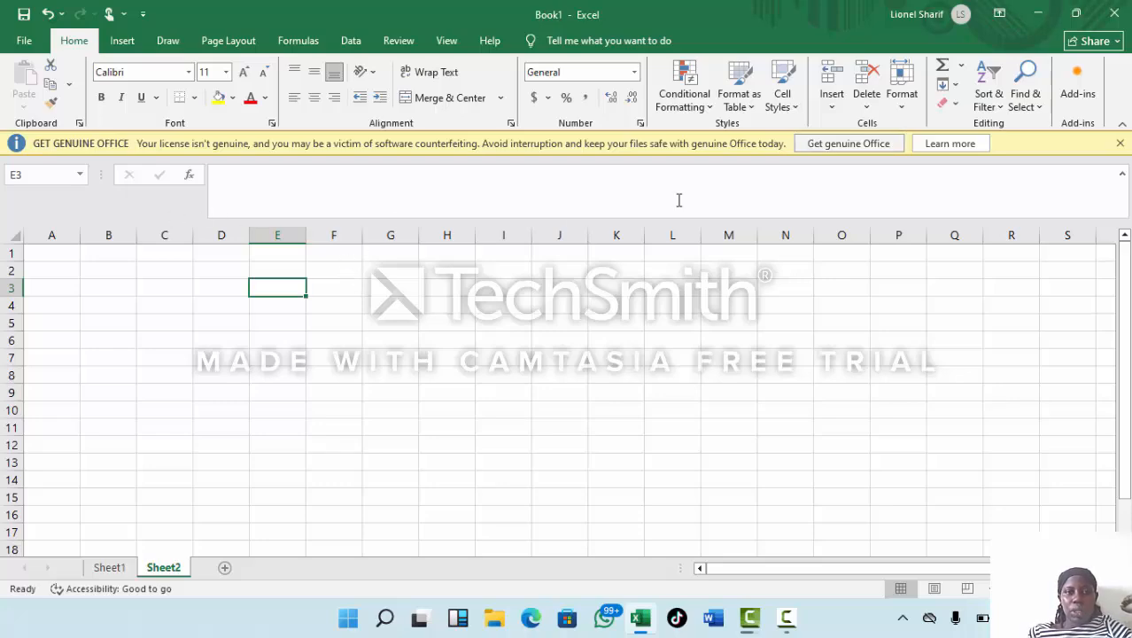
{"action": "left_click", "coordinate": [37, 269]}
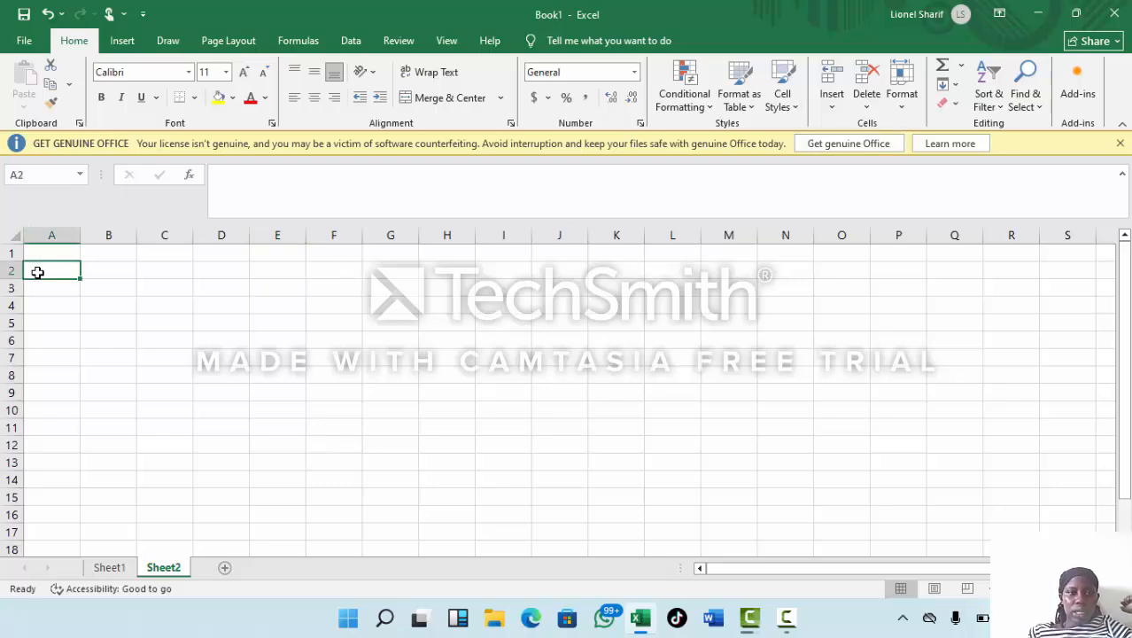
{"action": "left_click", "coordinate": [47, 253]}
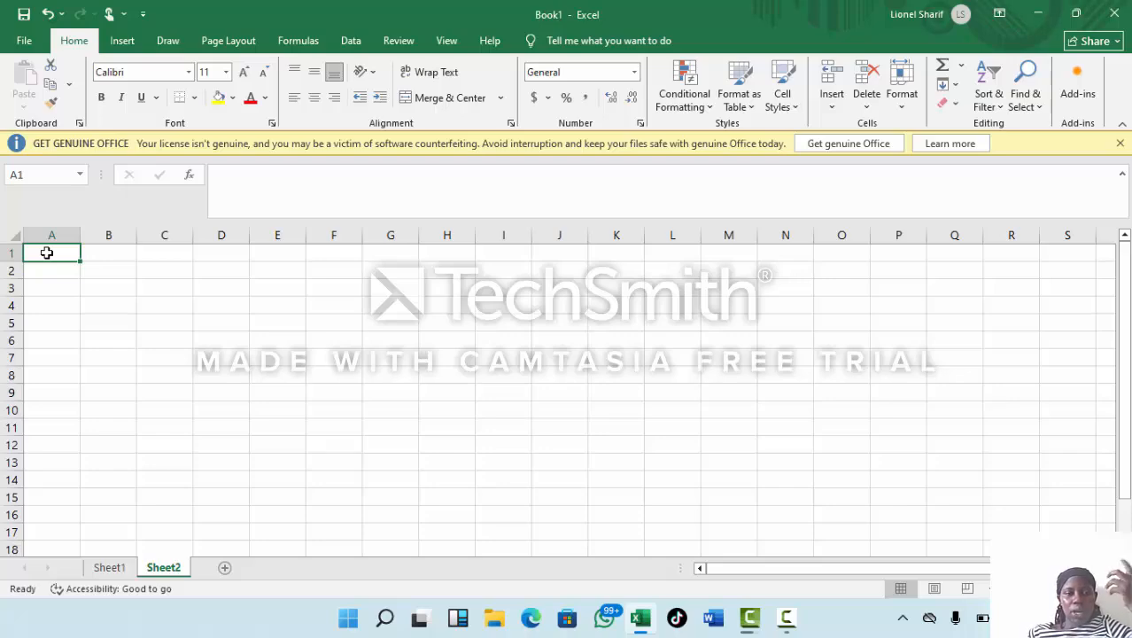
{"action": "type", "text": "1"}
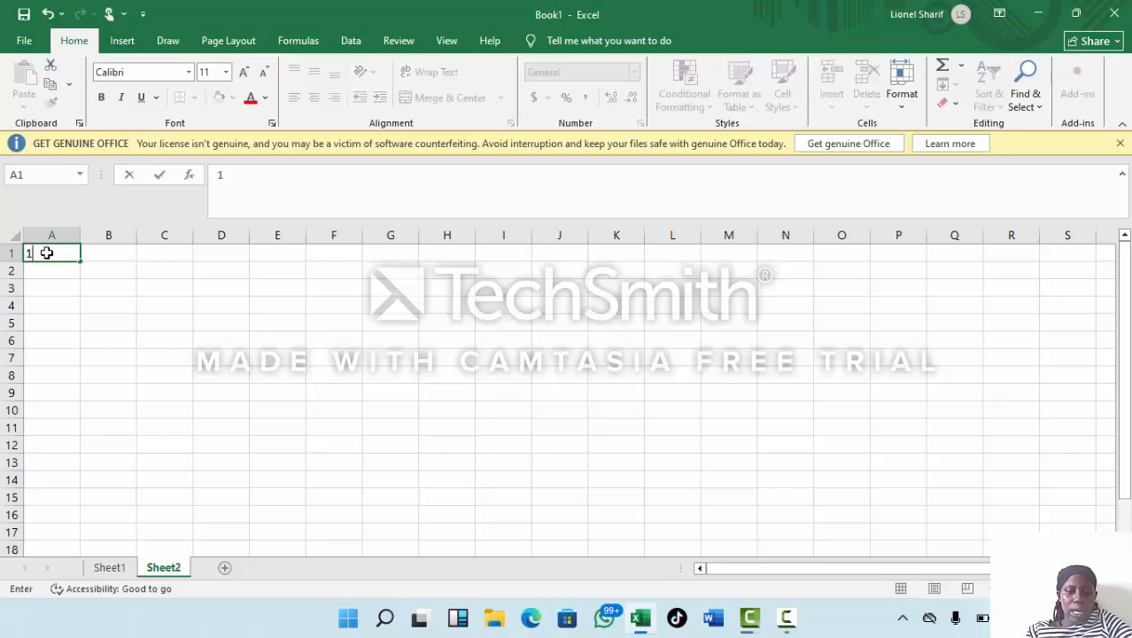
{"action": "type", "text": "0"}
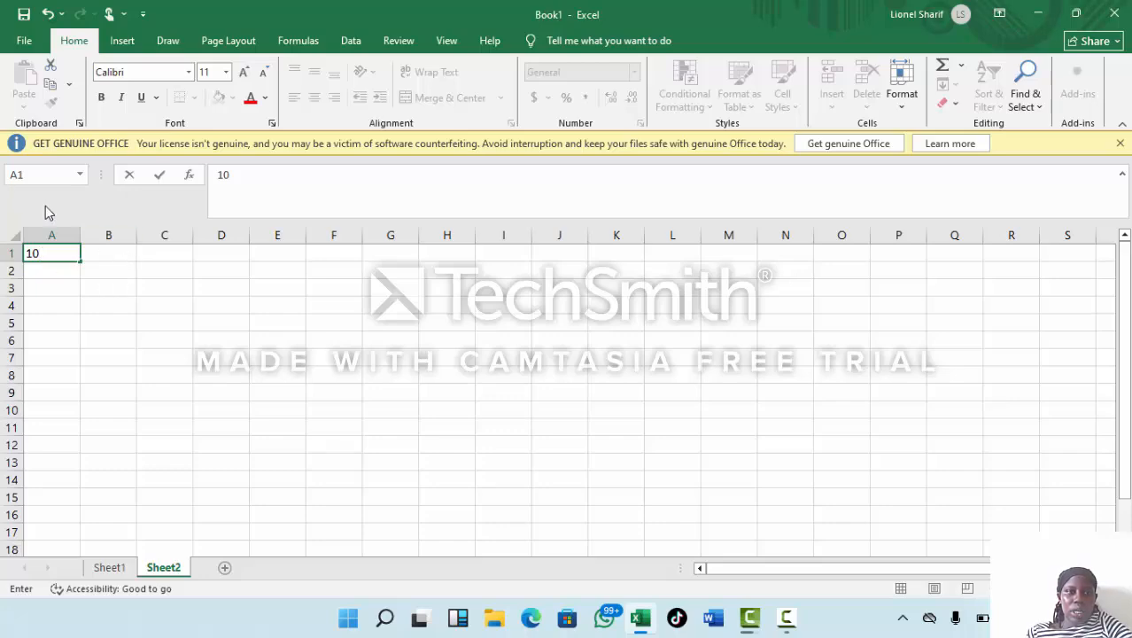
{"action": "left_click", "coordinate": [113, 259]}
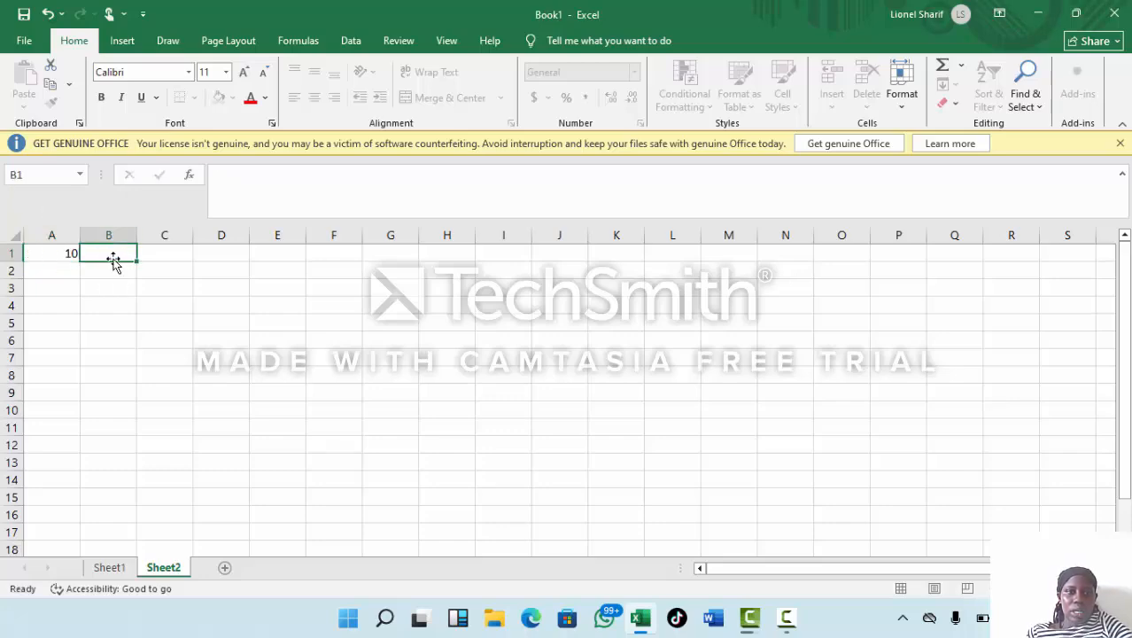
{"action": "type", "text": "12"}
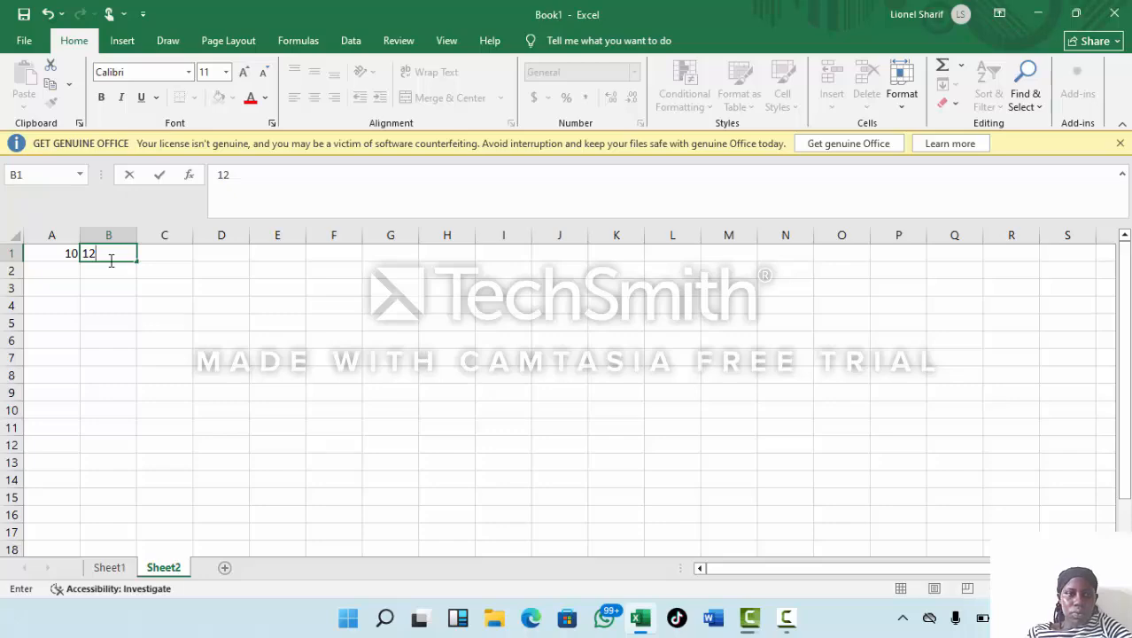
{"action": "key", "text": "BackSpace"}
{"action": "key", "text": "BackSpace"}
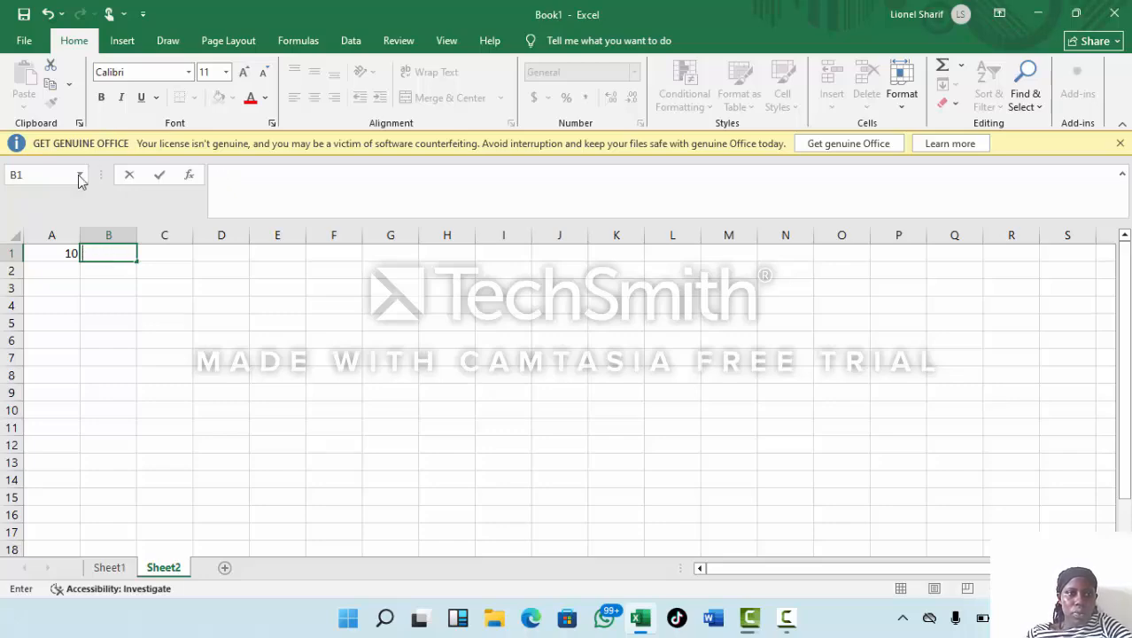
Replace the number in cell A1 with the heading SST and enter the heading MTC in cell B1.
{"action": "left_click", "coordinate": [72, 254]}
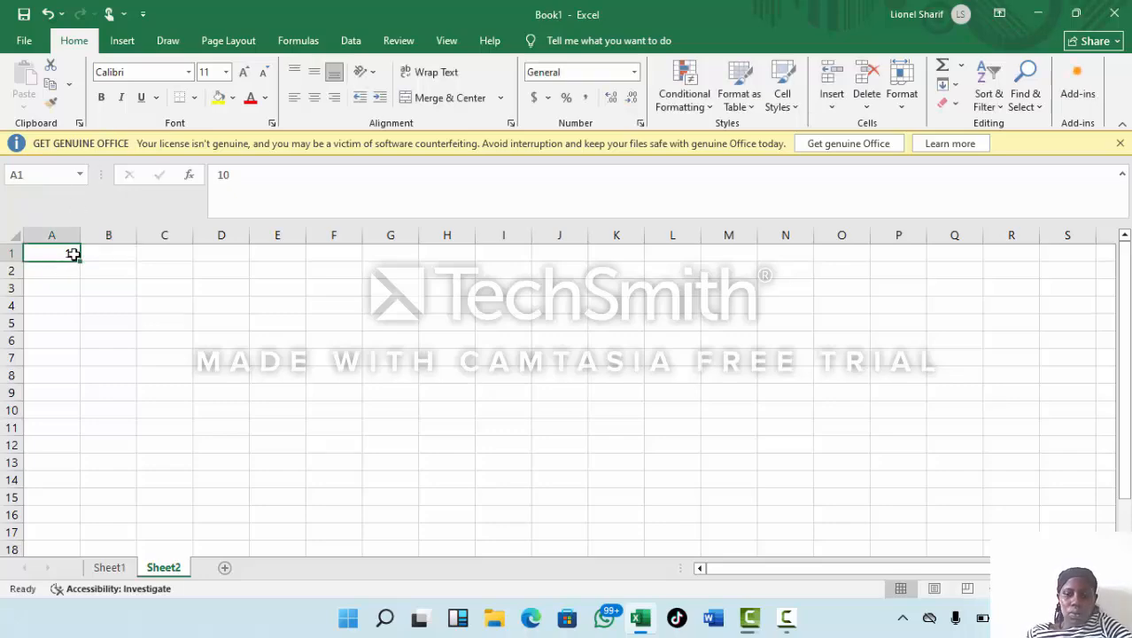
{"action": "key", "text": "BackSpace"}
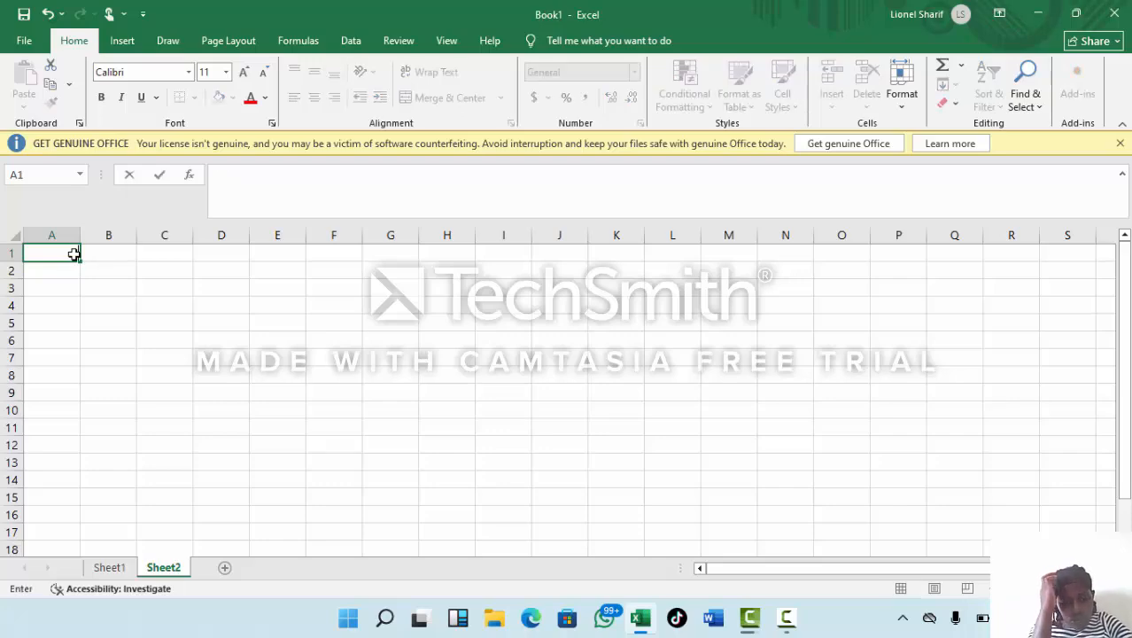
{"action": "type", "text": "SST"}
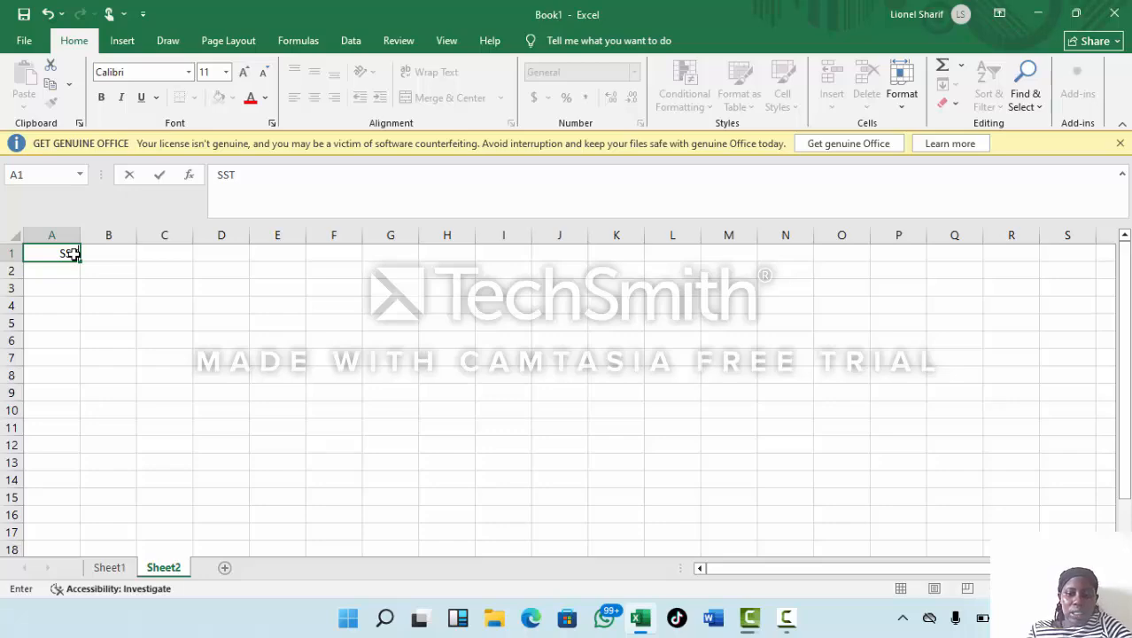
{"action": "left_click", "coordinate": [120, 261]}
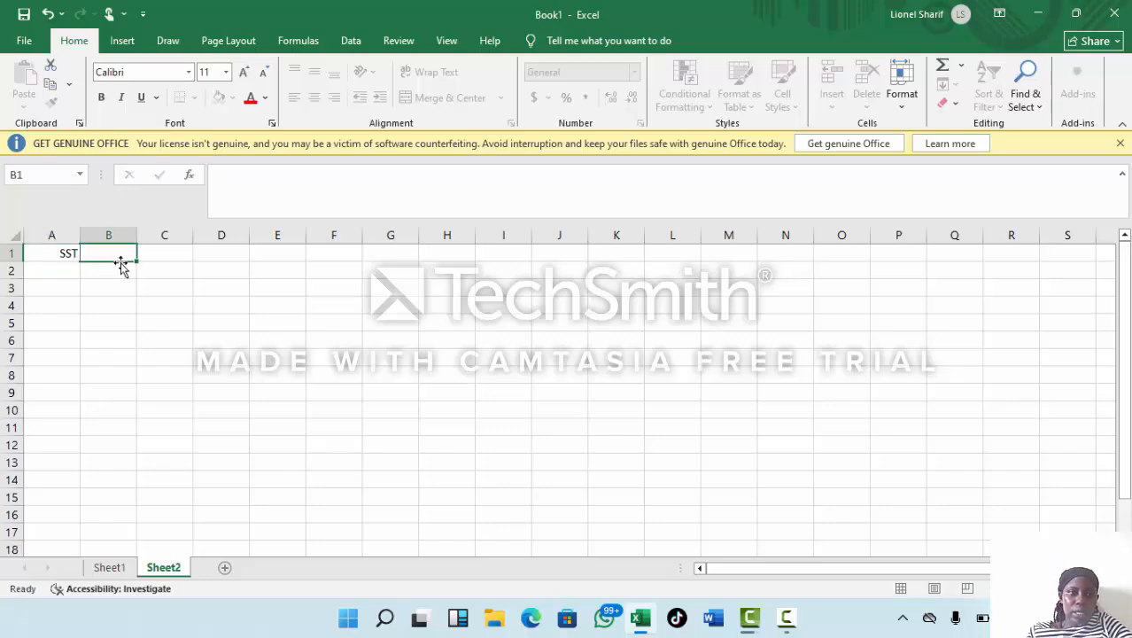
{"action": "type", "text": "MT"}
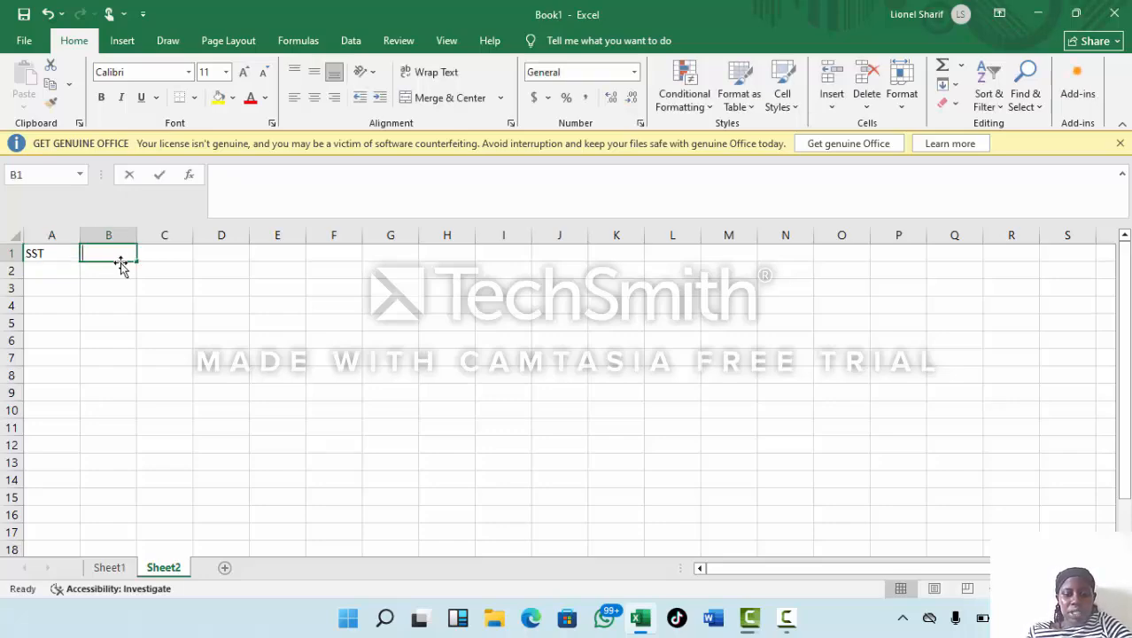
{"action": "type", "text": "C"}
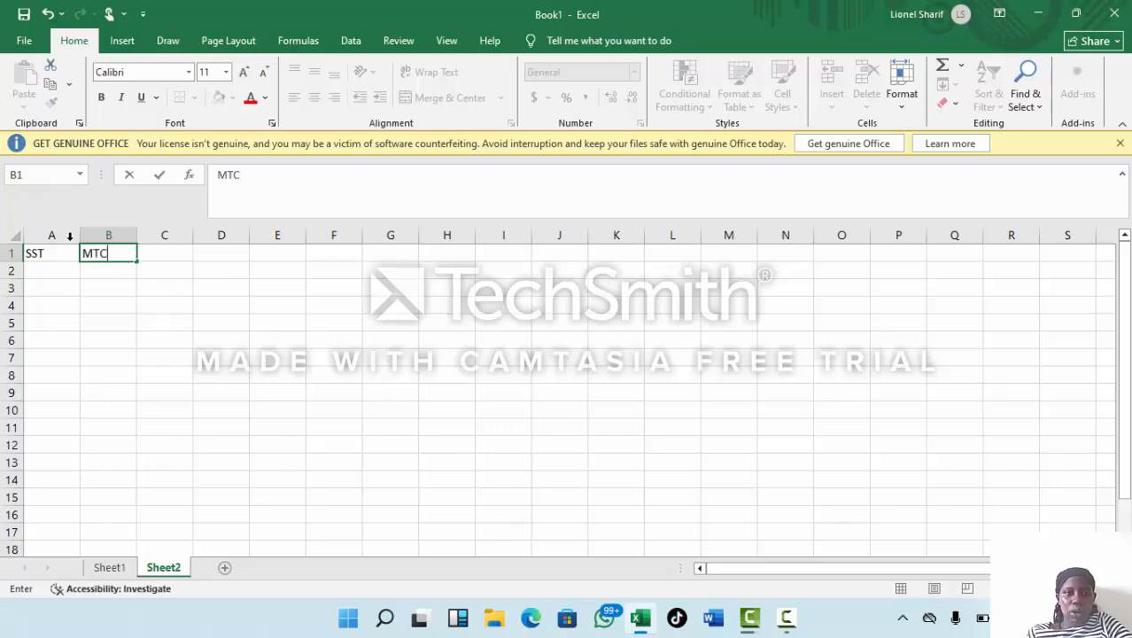
Enter 29 in cell A2 under the SST heading and 37 in cell B2 under MTC.
{"action": "left_click", "coordinate": [38, 270]}
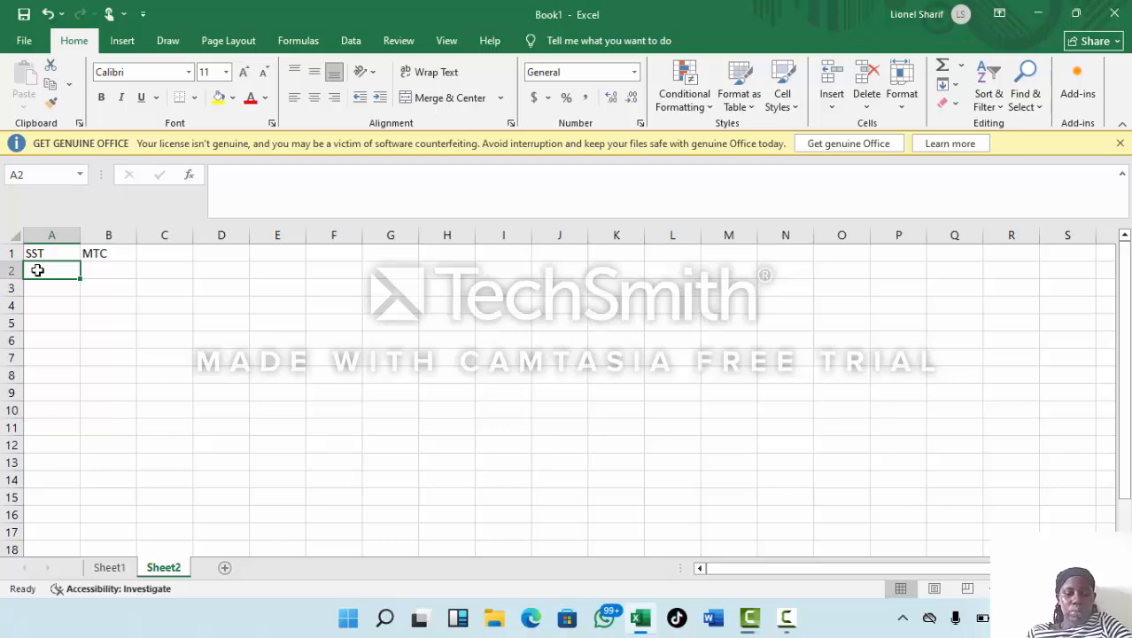
{"action": "type", "text": "2"}
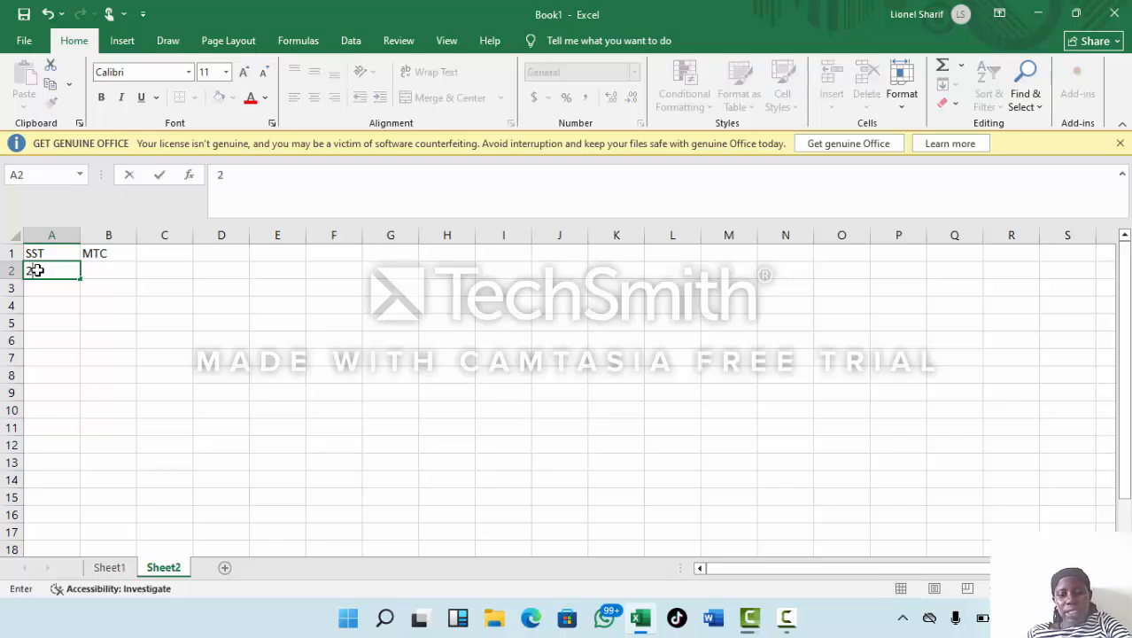
{"action": "type", "text": "9"}
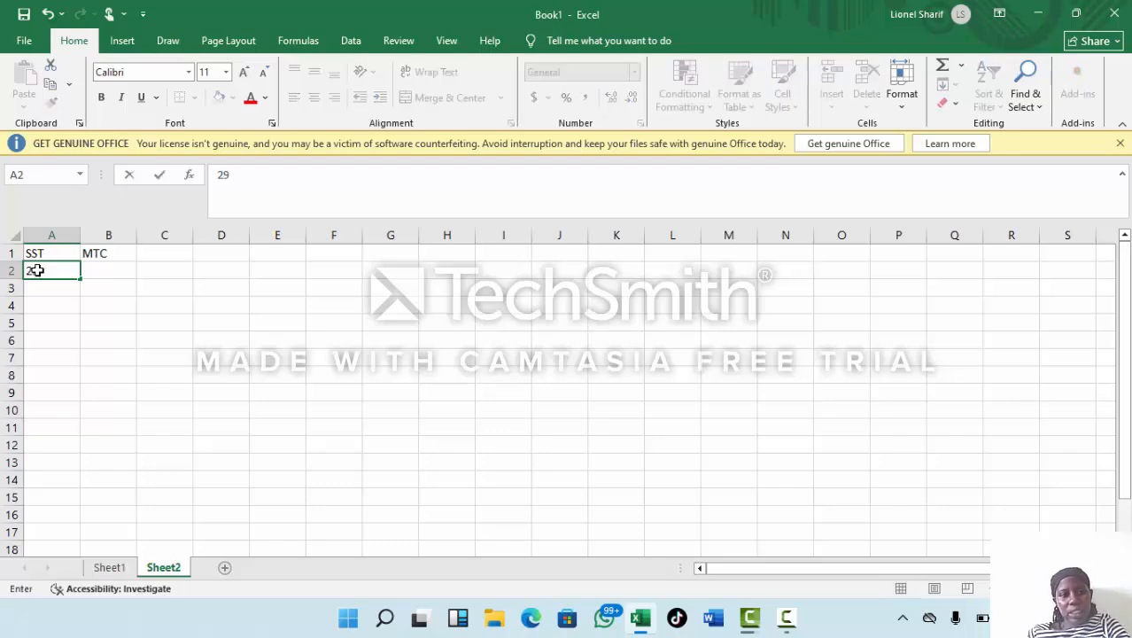
{"action": "left_click", "coordinate": [98, 271]}
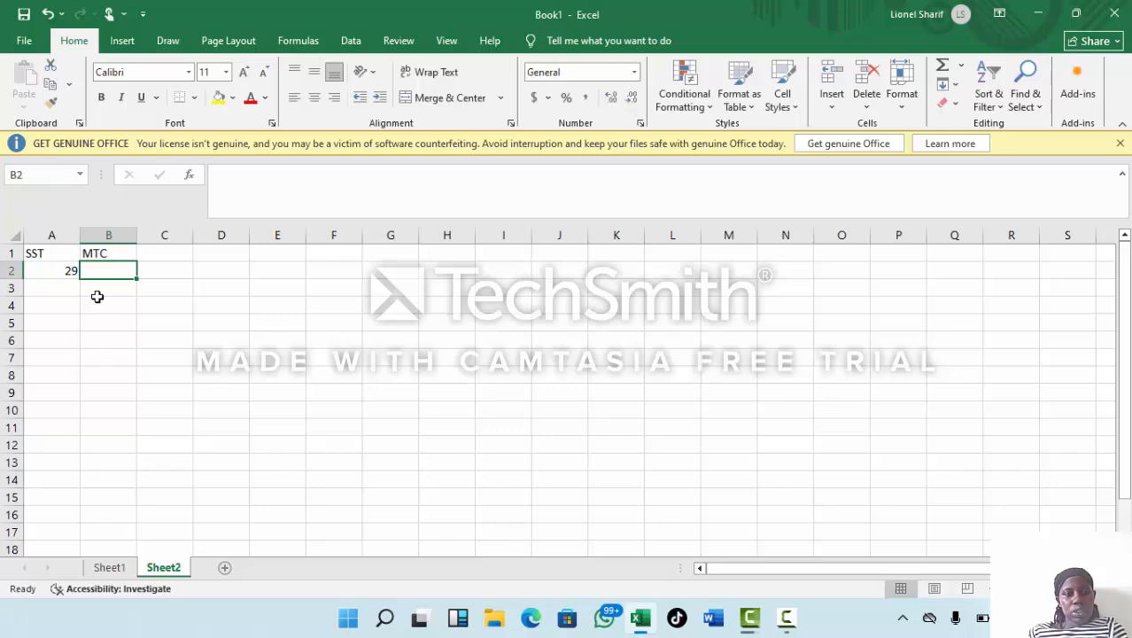
{"action": "type", "text": "37"}
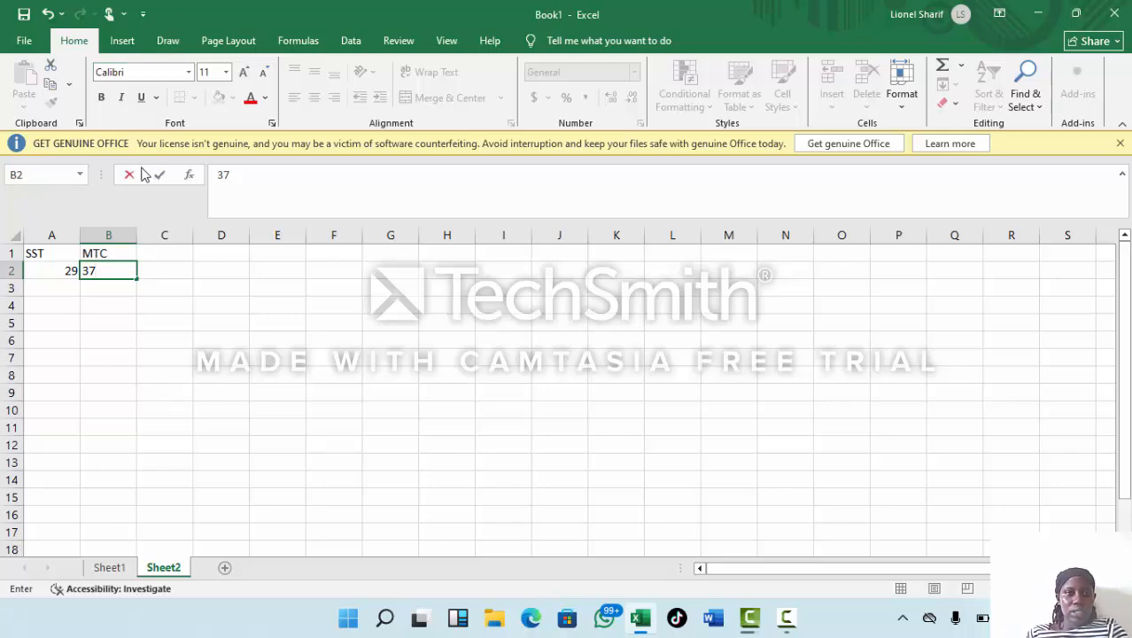
{"action": "left_click", "coordinate": [151, 257]}
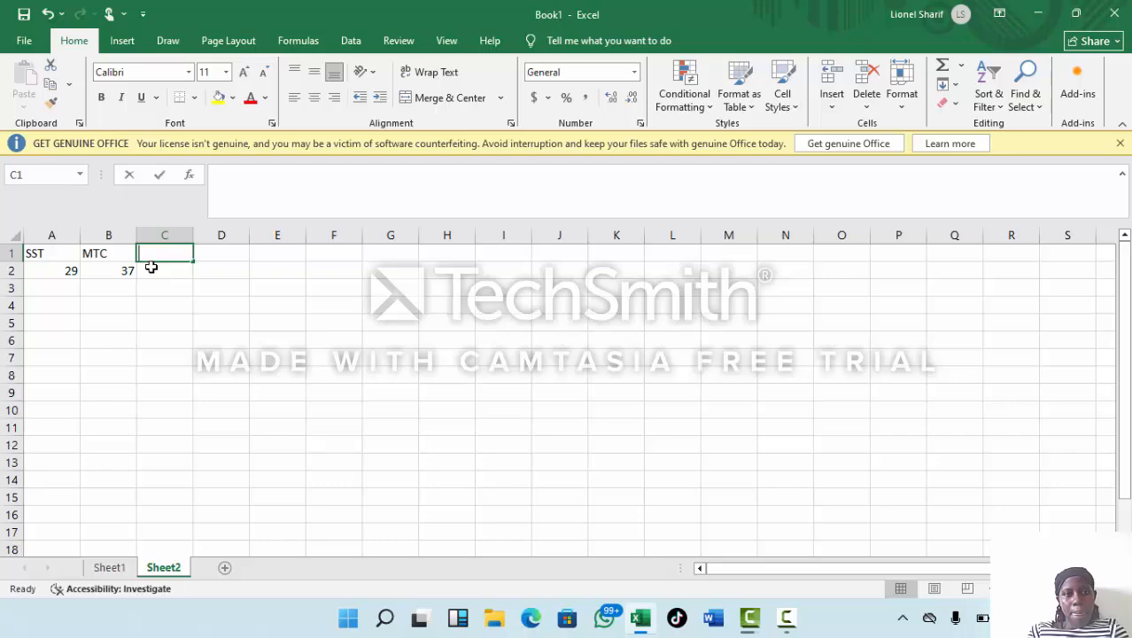
Enter the heading FORMULA in cell C1, beside the MTC heading.
{"action": "type", "text": "F O"}
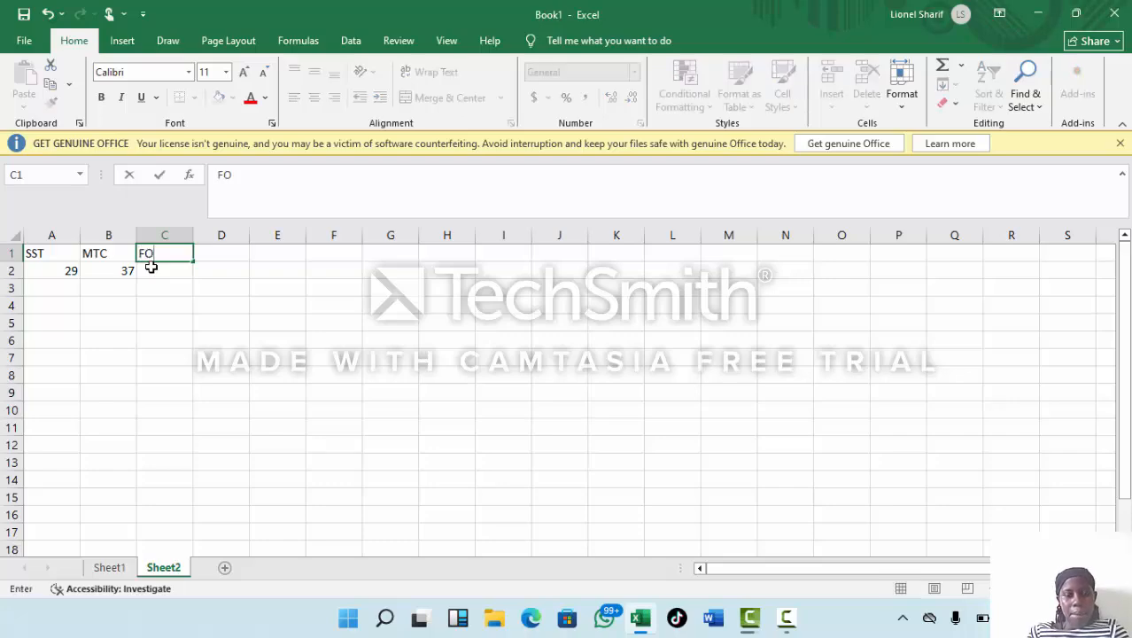
{"action": "type", "text": "R"}
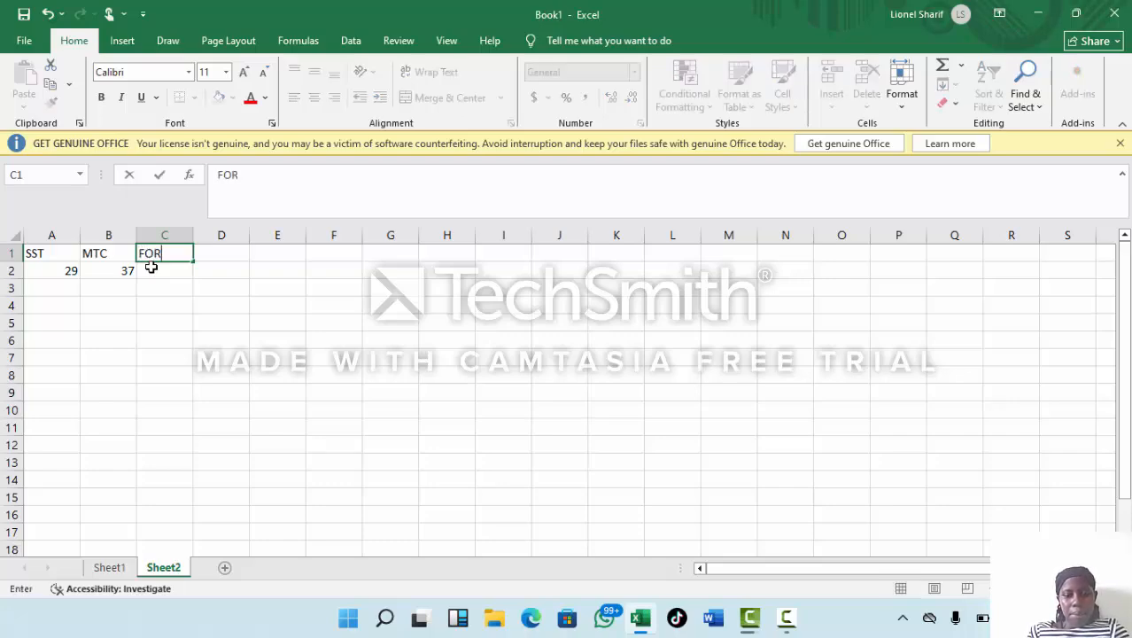
{"action": "type", "text": "MULA"}
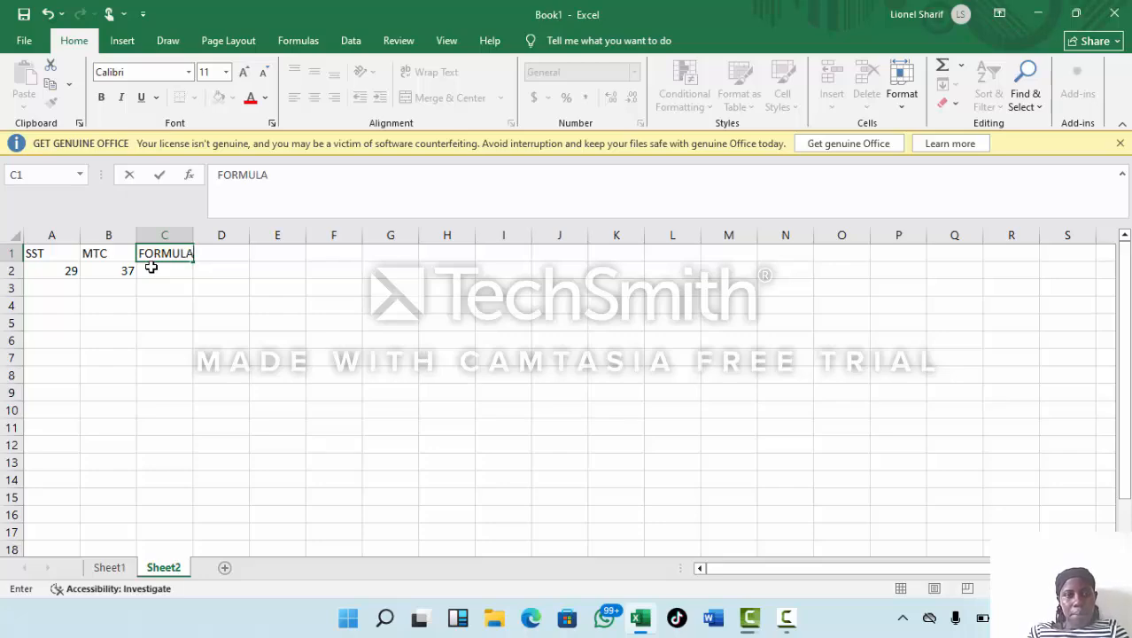
Enter 24+37 in cell C2 under the FORMULA heading, without a leading equals sign.
{"action": "left_click", "coordinate": [150, 270]}
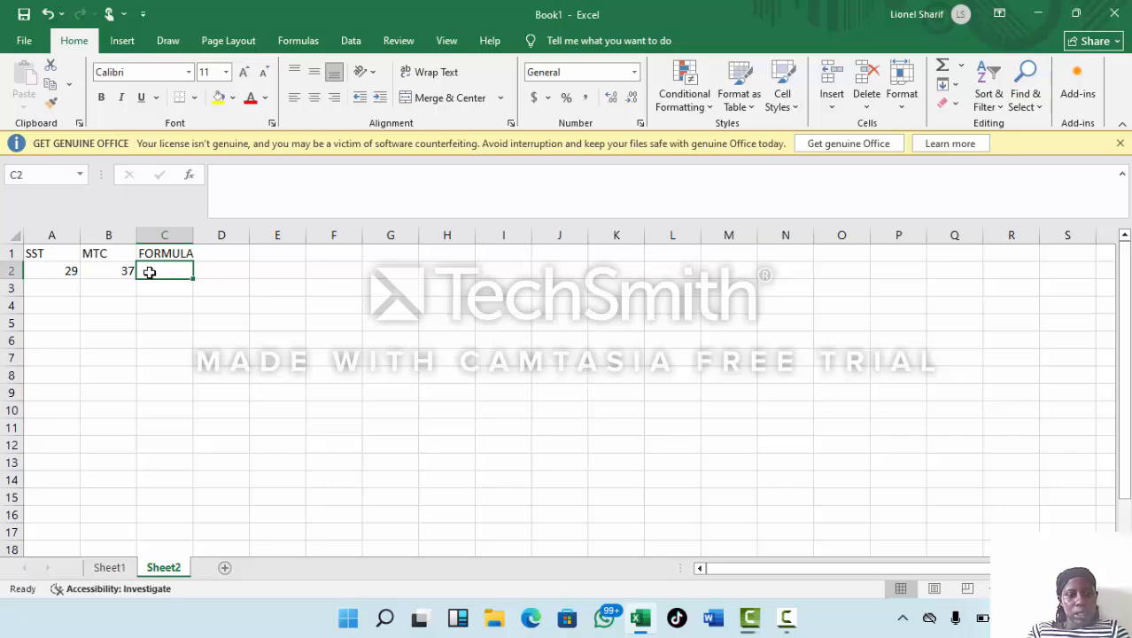
{"action": "type", "text": "24"}
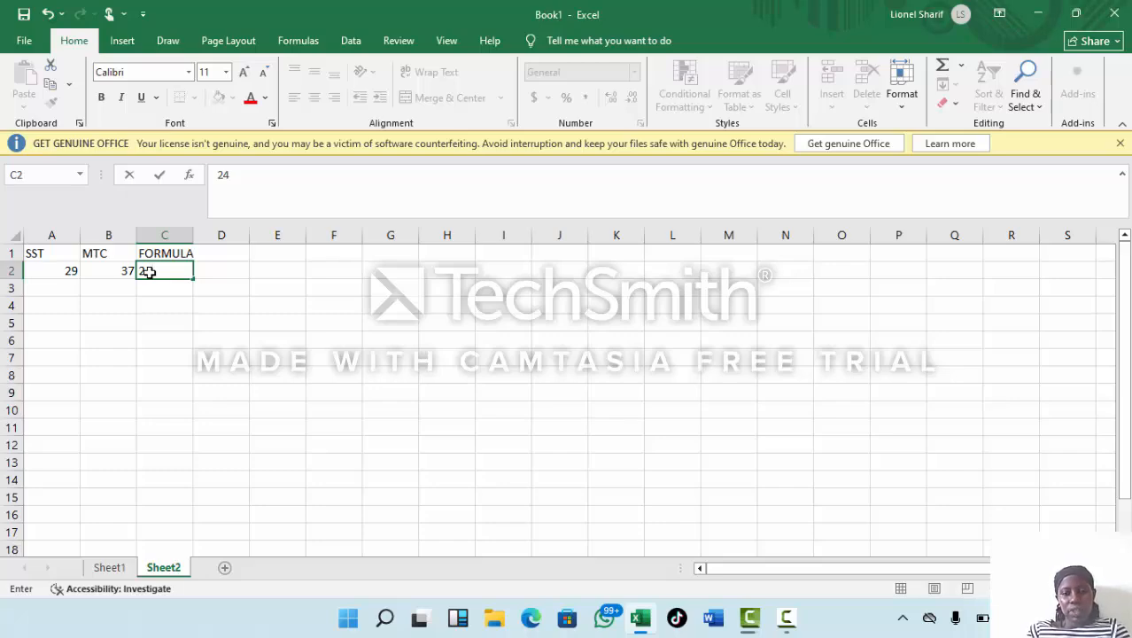
{"action": "type", "text": "+"}
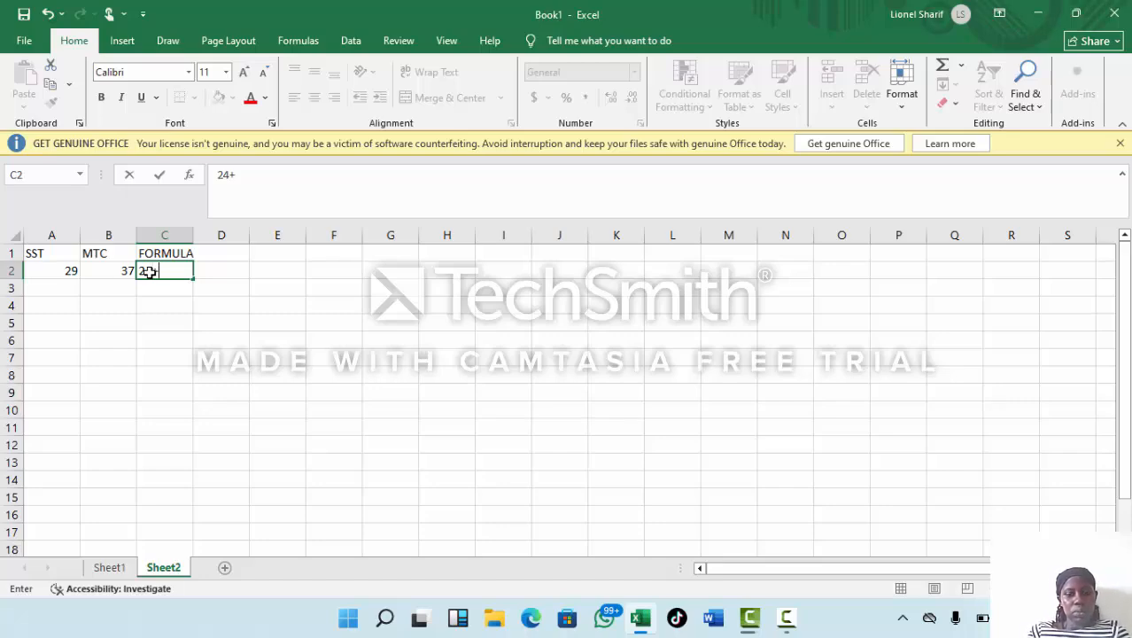
{"action": "type", "text": "37"}
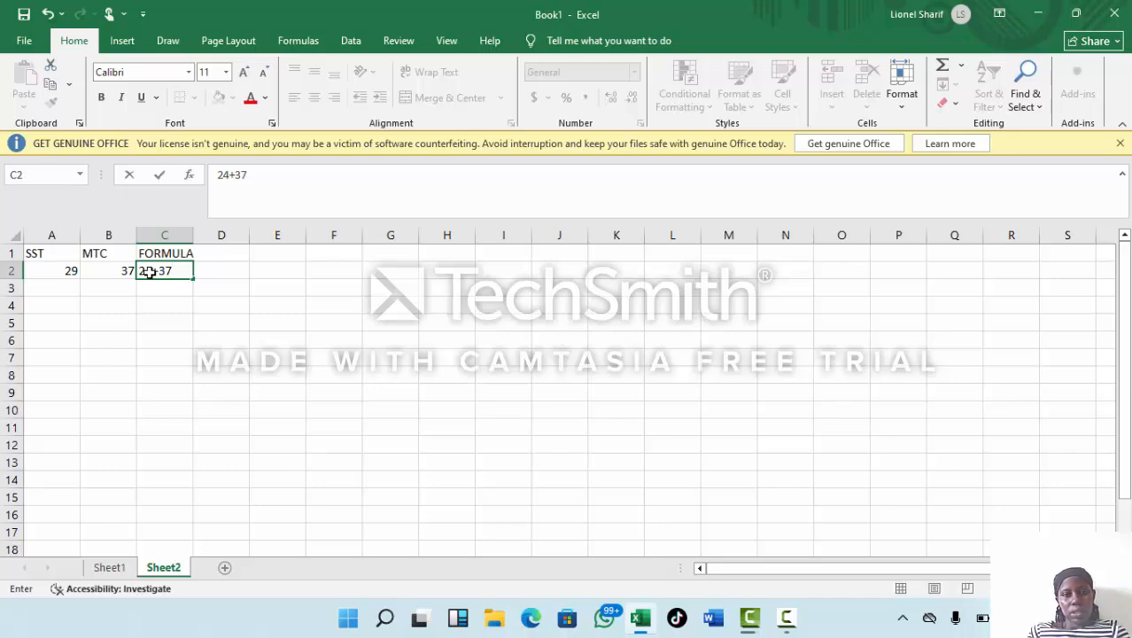
{"action": "key", "text": "BackSpace"}
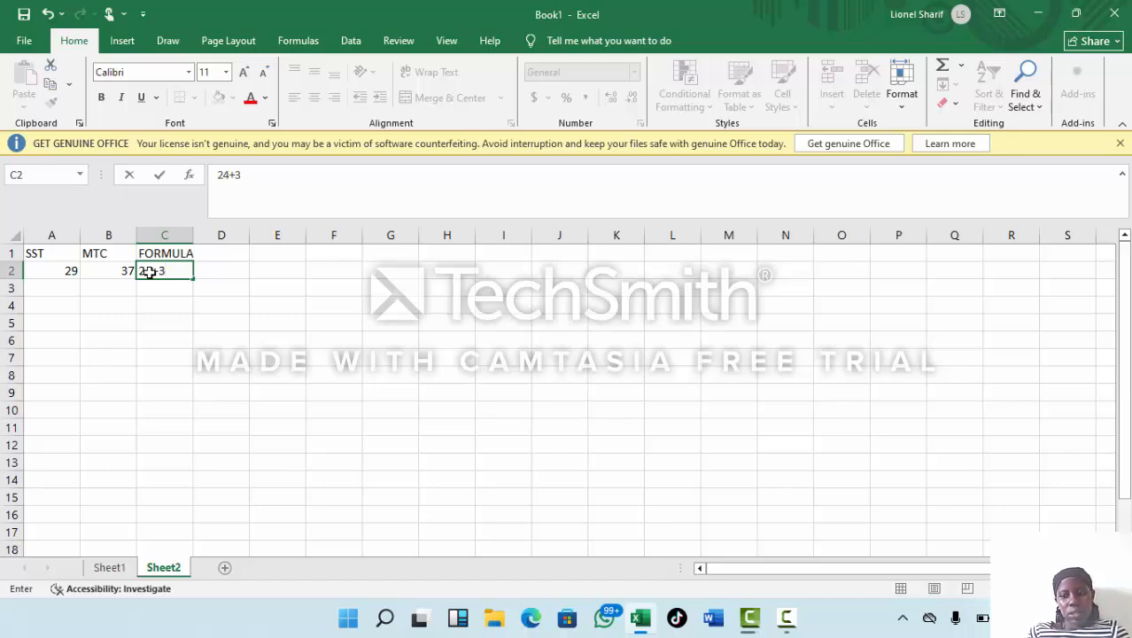
{"action": "type", "text": "7"}
{"action": "key", "text": "Return"}
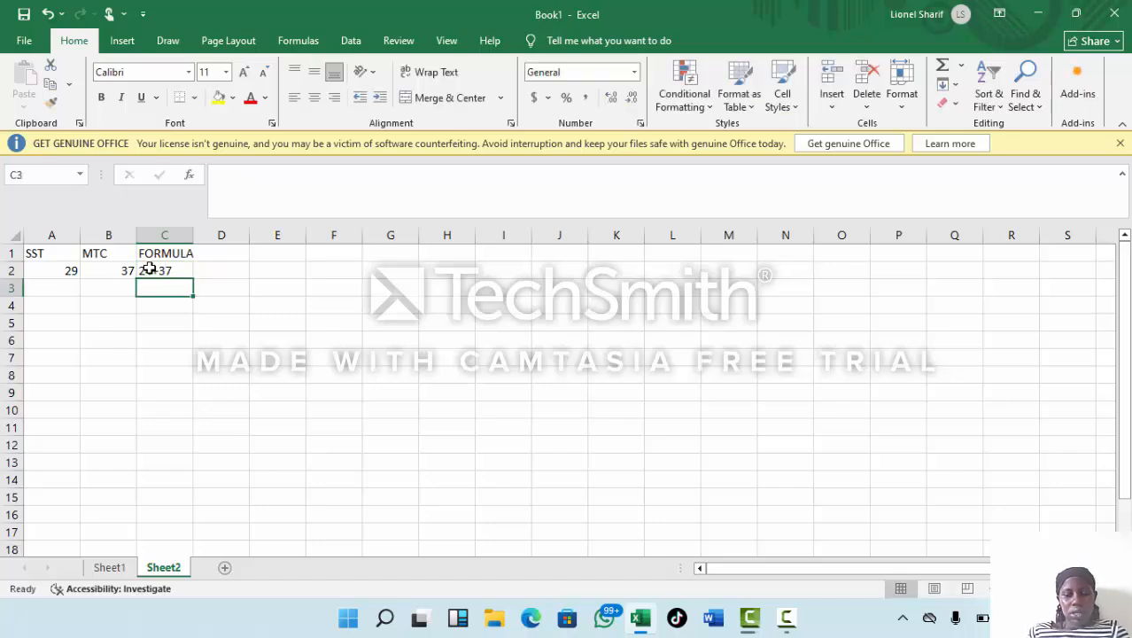
Replace the content of cell C2 with the formula =29+37.
{"action": "left_click", "coordinate": [177, 271]}
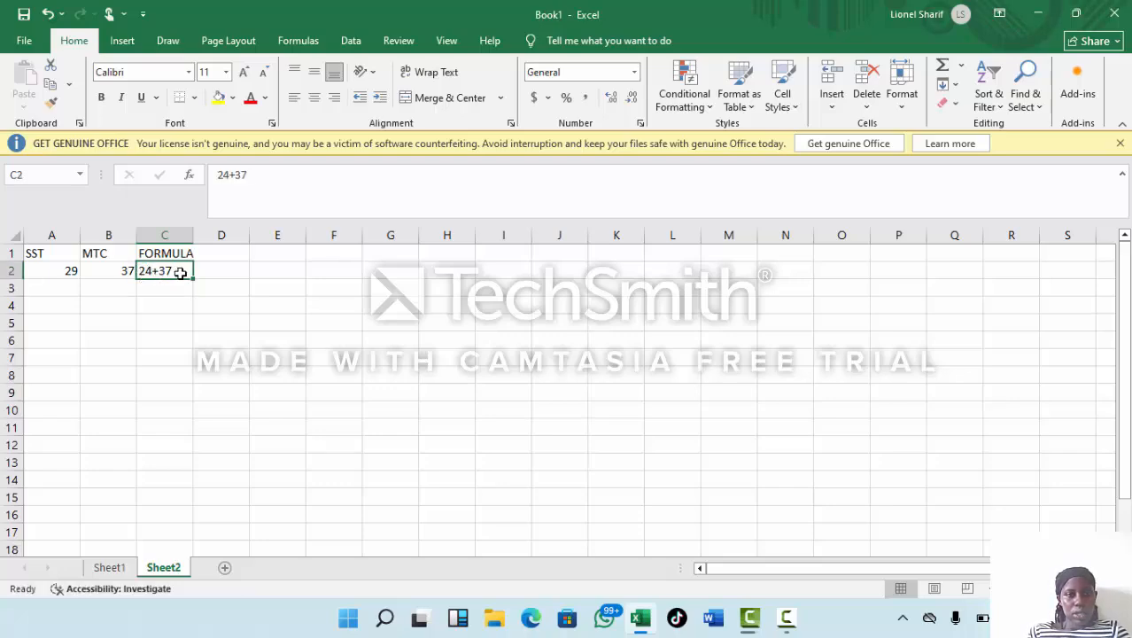
{"action": "key", "text": "BackSpace"}
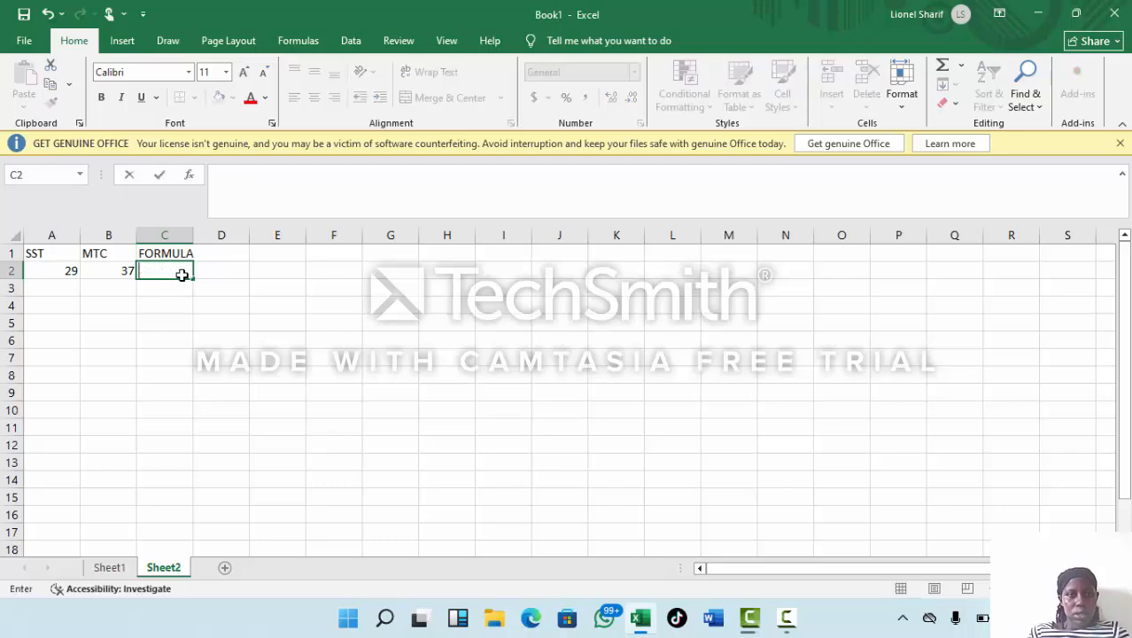
{"action": "type", "text": "="}
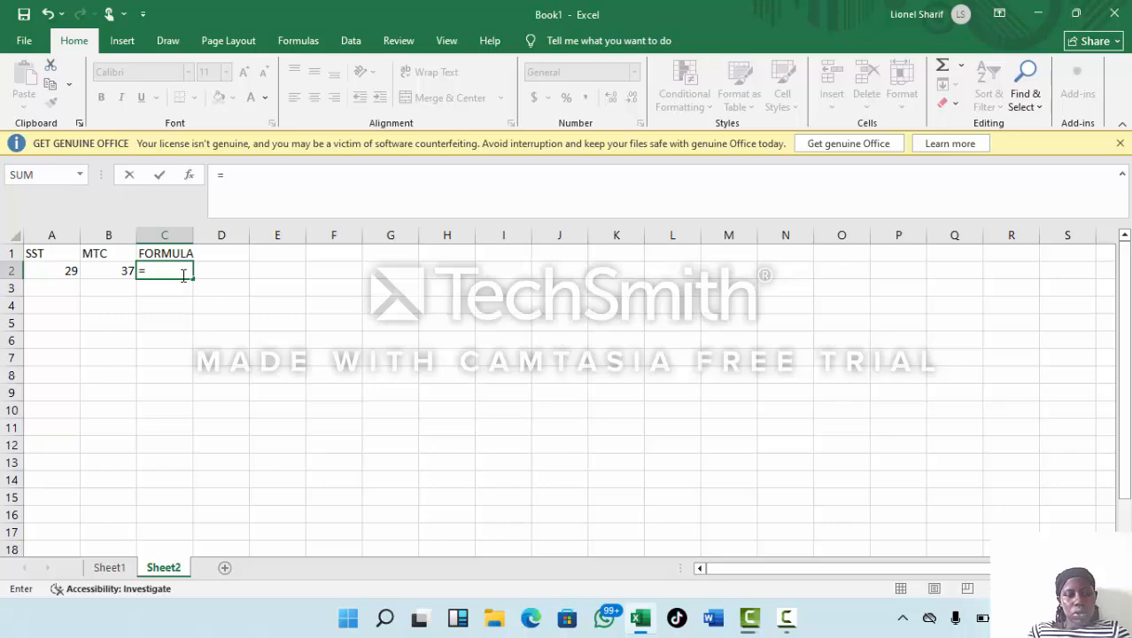
{"action": "type", "text": "29"}
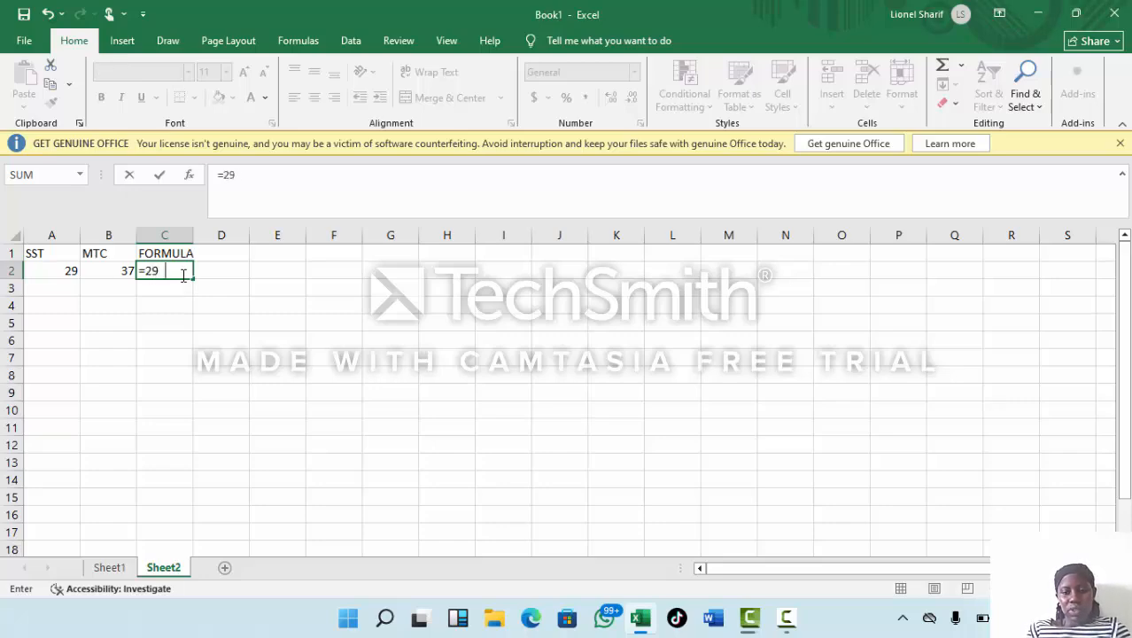
{"action": "type", "text": " +3"}
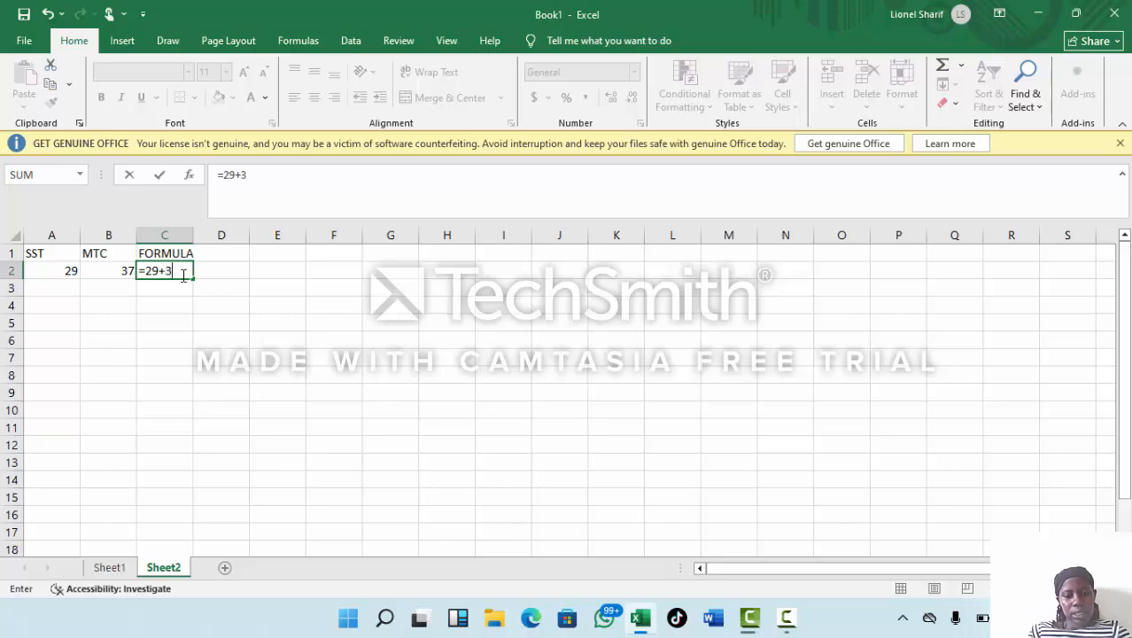
{"action": "type", "text": "7"}
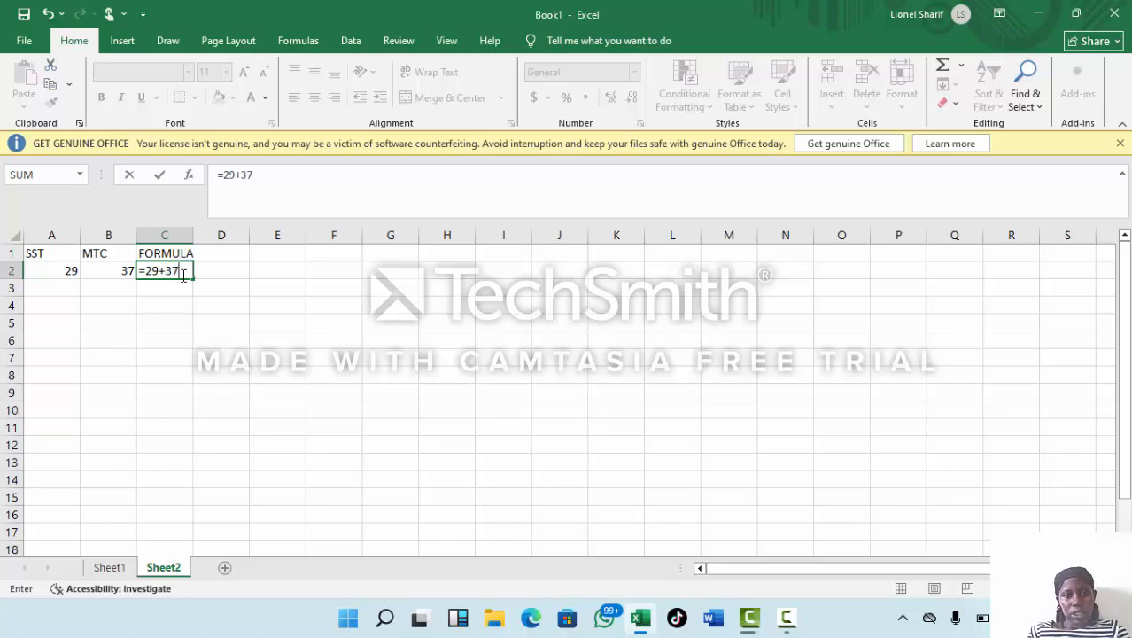
{"action": "key", "text": "Return"}
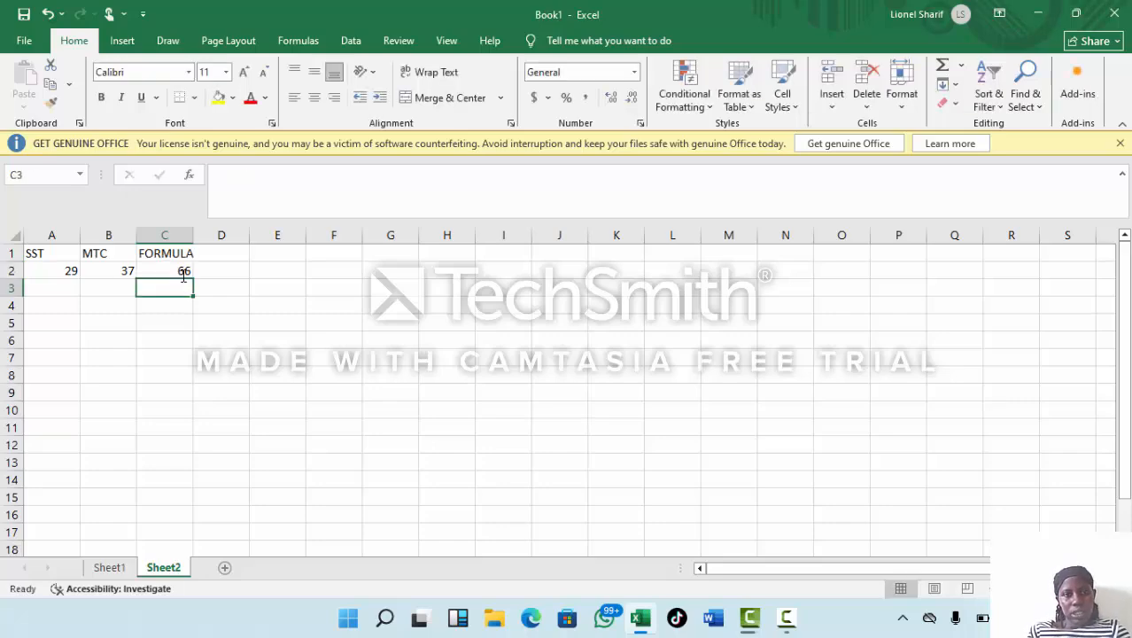
Enter the heading FUNCTION in cell D1, beside the FORMULA heading.
{"action": "left_click", "coordinate": [227, 256]}
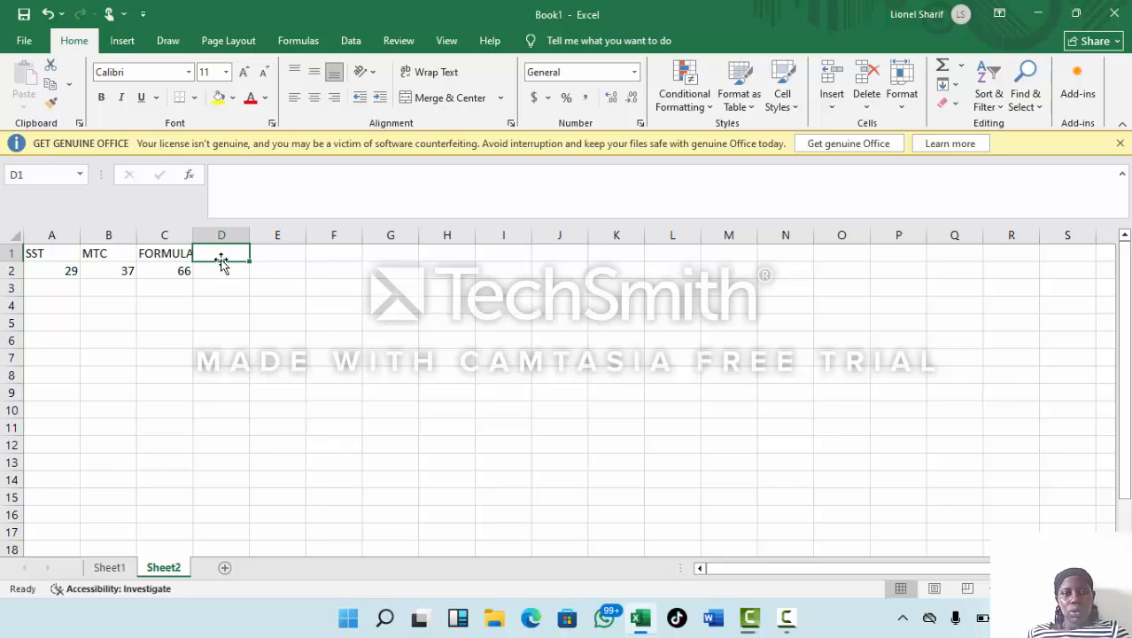
{"action": "type", "text": "FF"}
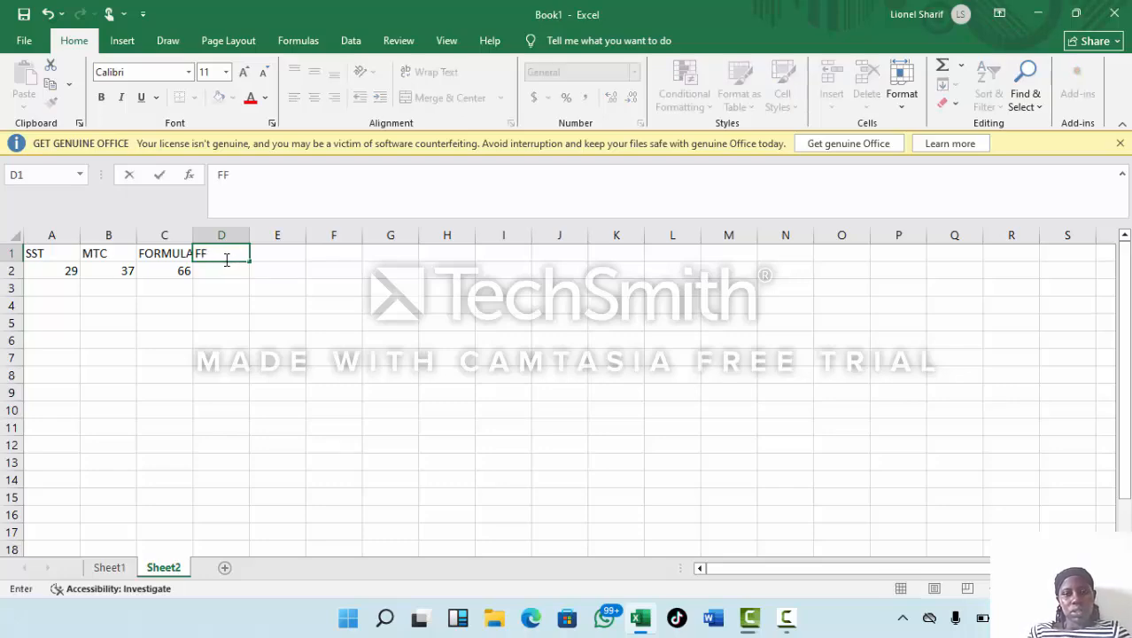
{"action": "key", "text": "BackSpace"}
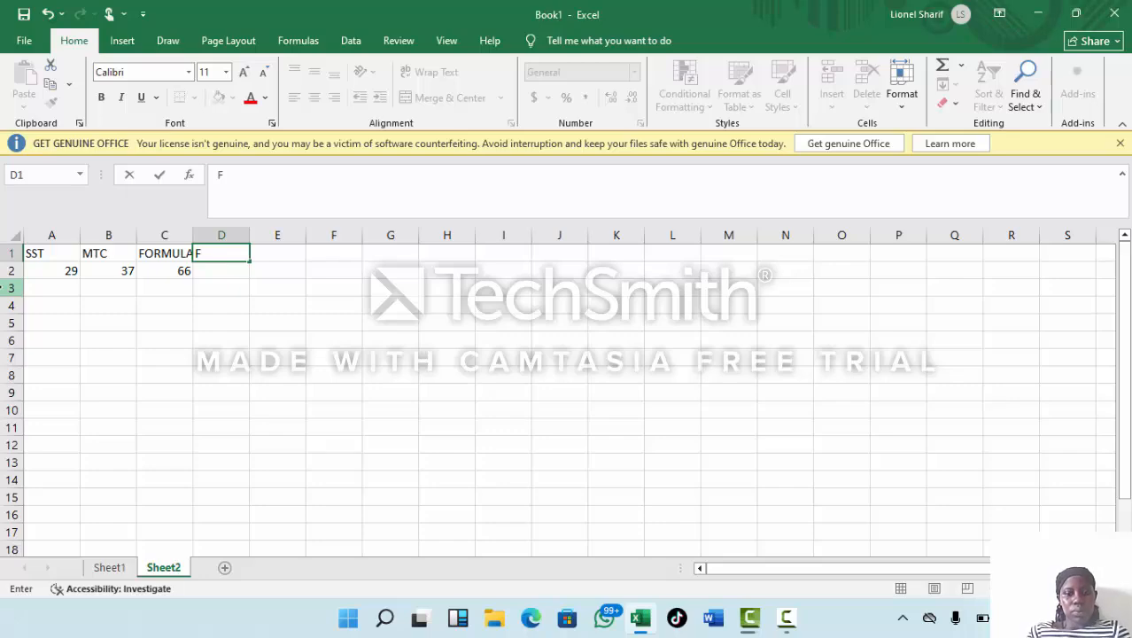
{"action": "type", "text": "U"}
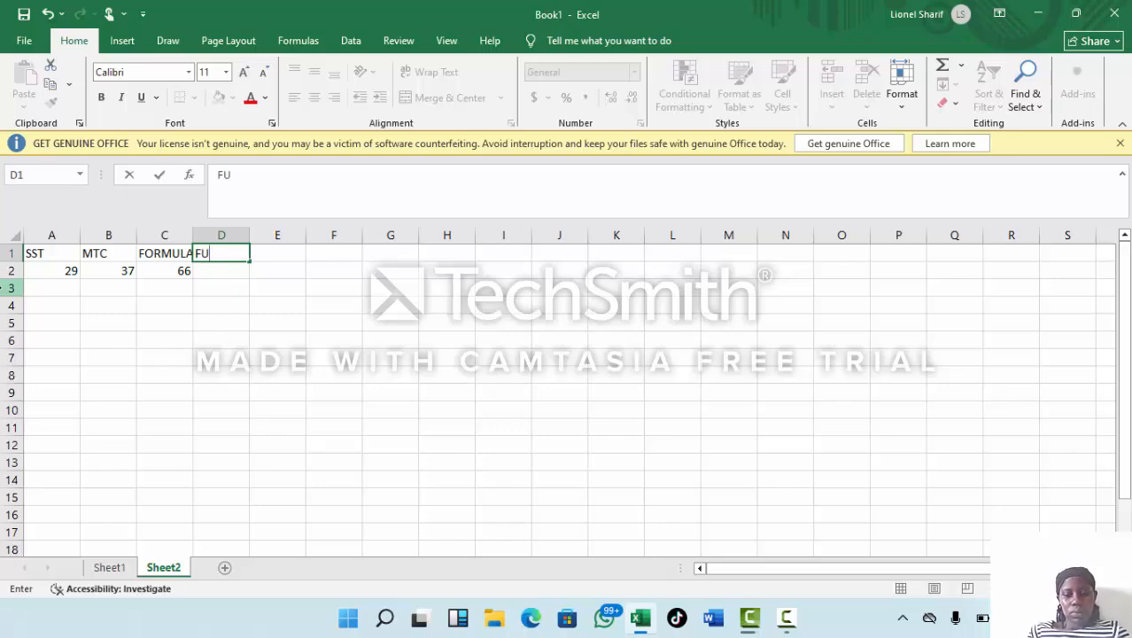
{"action": "type", "text": "NCT"}
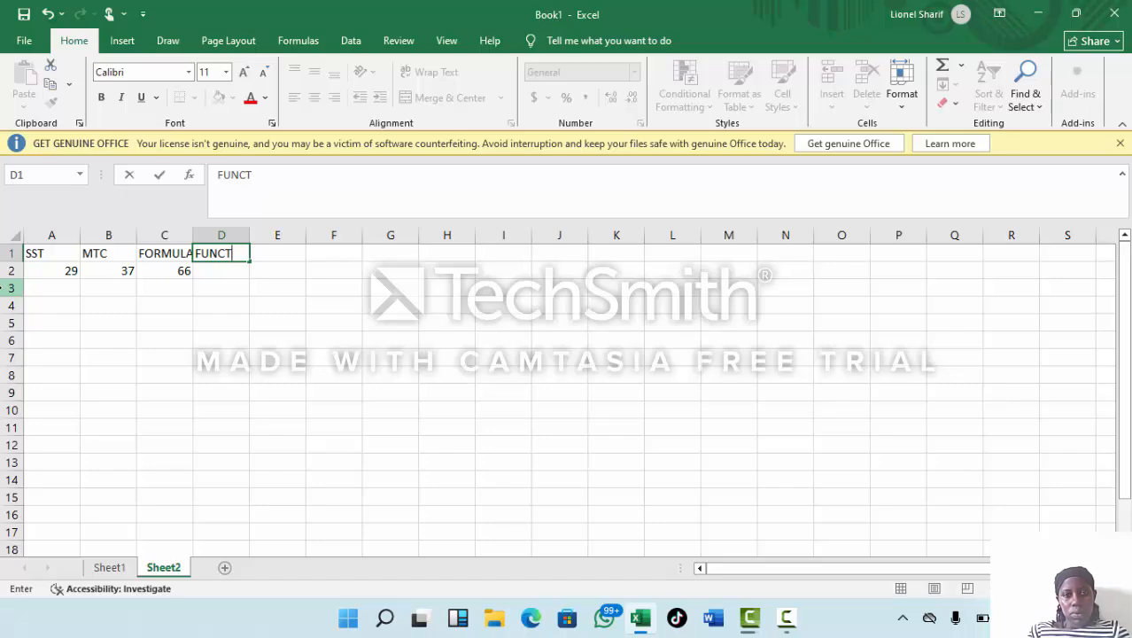
{"action": "type", "text": "ION"}
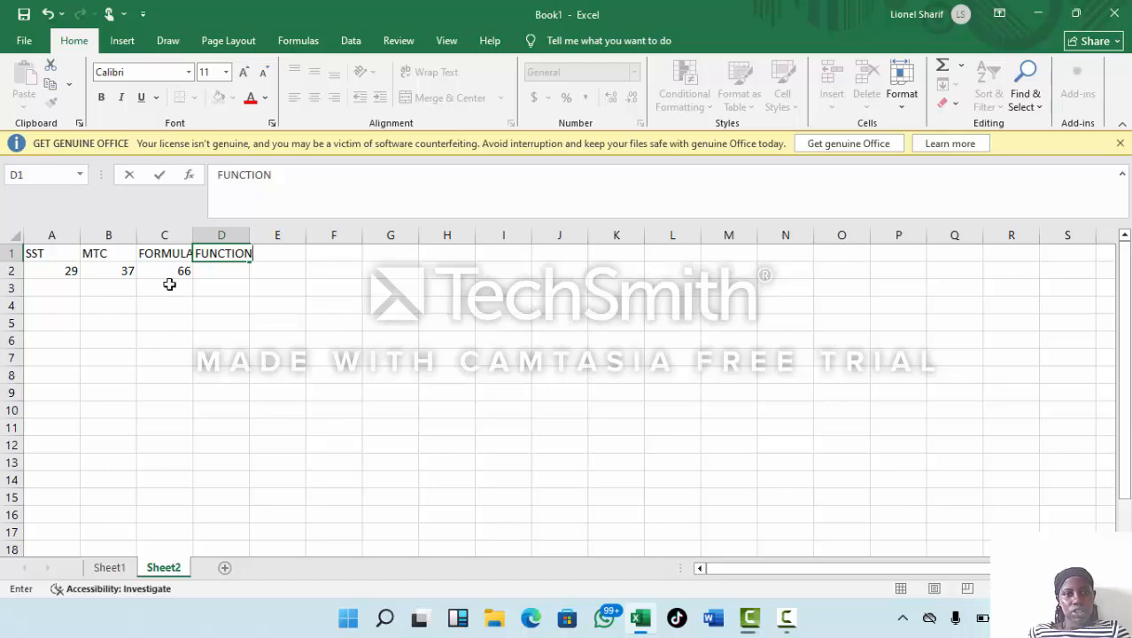
Add up the two subject marks in cell D2 with the function =SUM(A2:B2).
{"action": "left_click", "coordinate": [213, 278]}
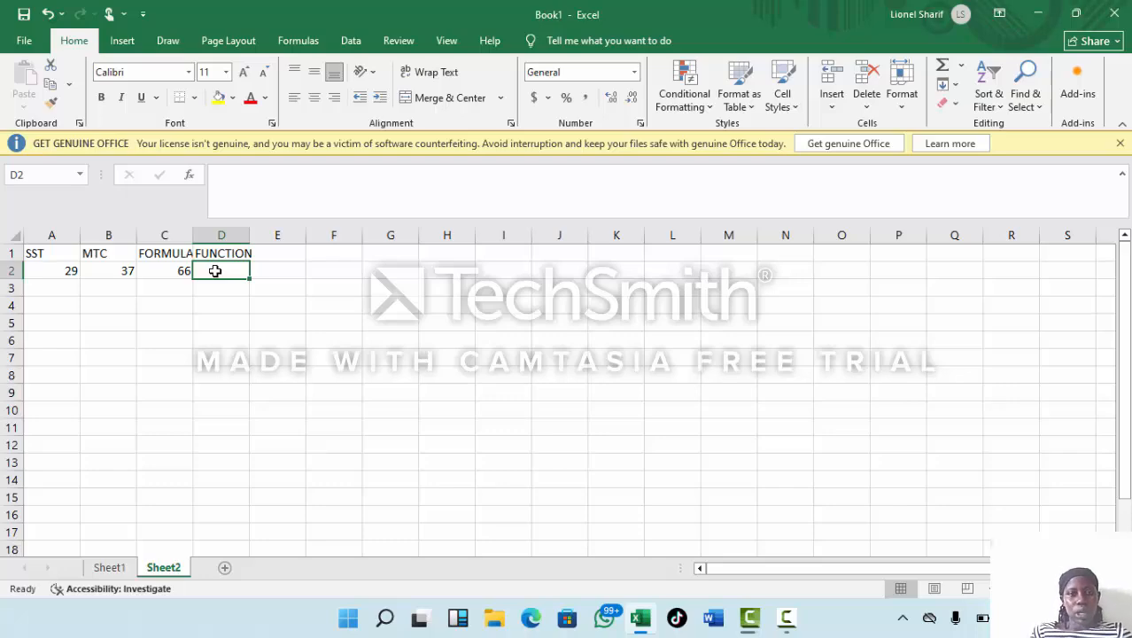
{"action": "type", "text": "="}
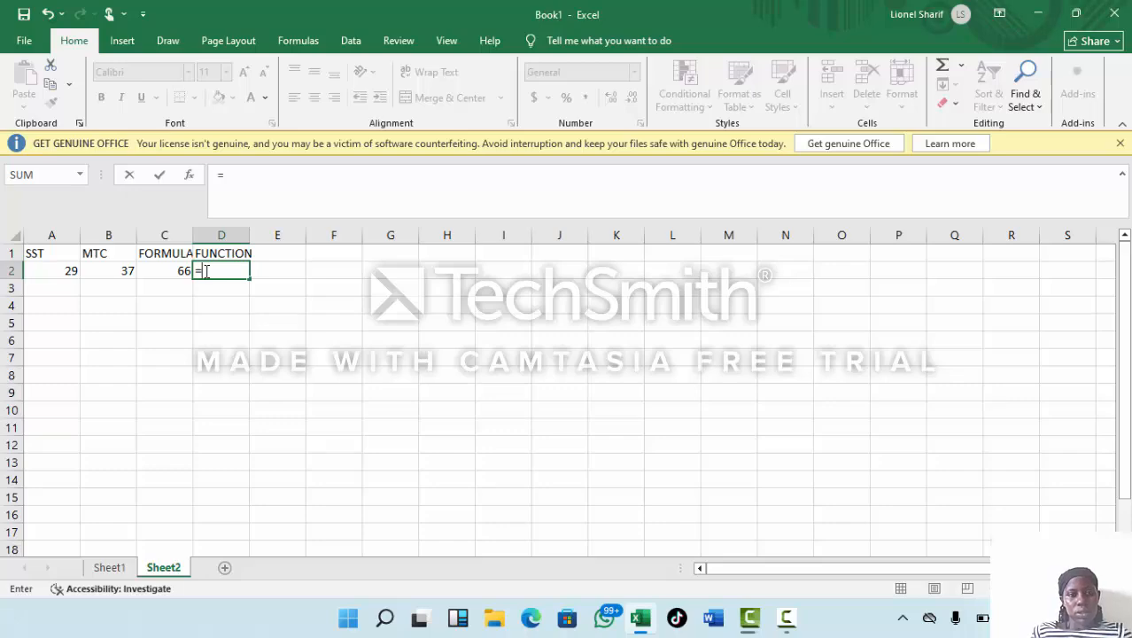
{"action": "type", "text": "S"}
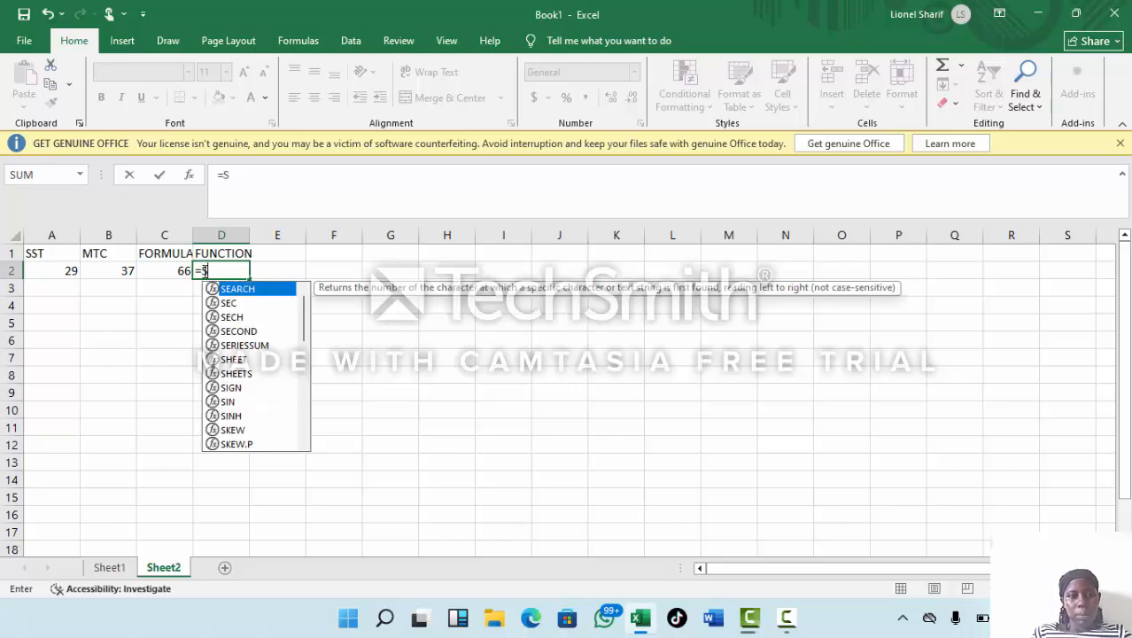
{"action": "type", "text": "UN"}
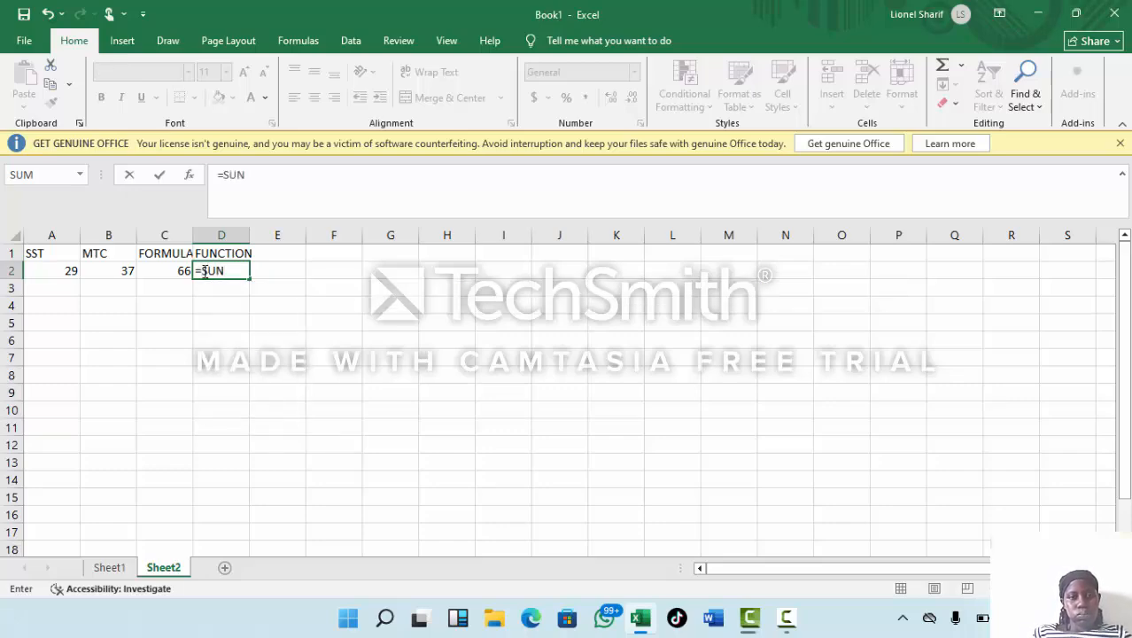
{"action": "key", "text": "BackSpace"}
{"action": "type", "text": "M"}
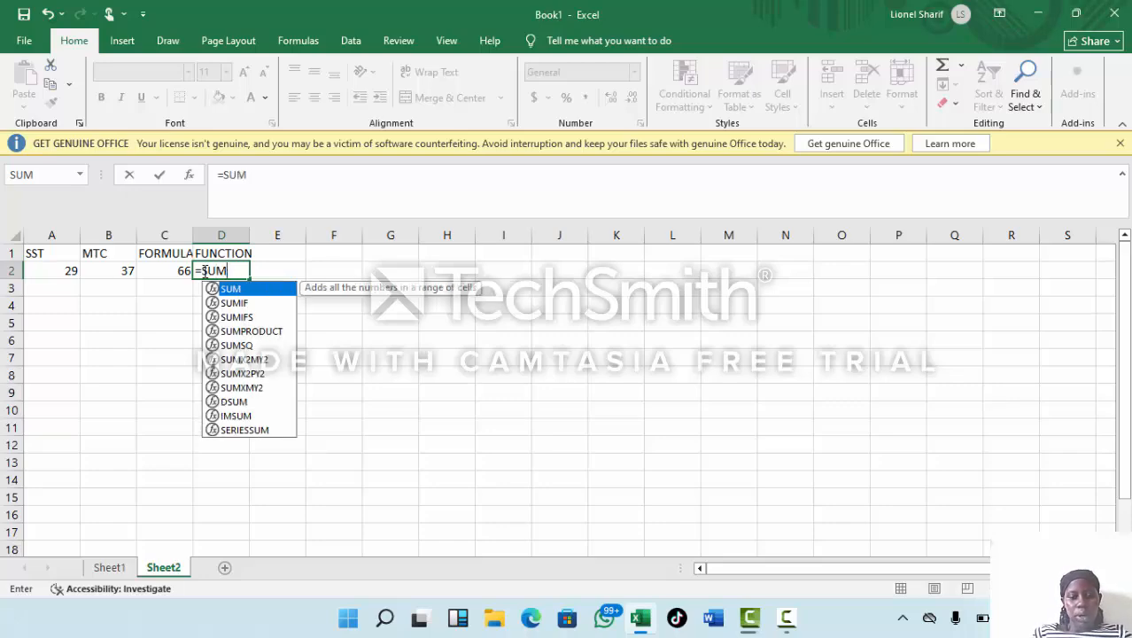
{"action": "type", "text": "((((("}
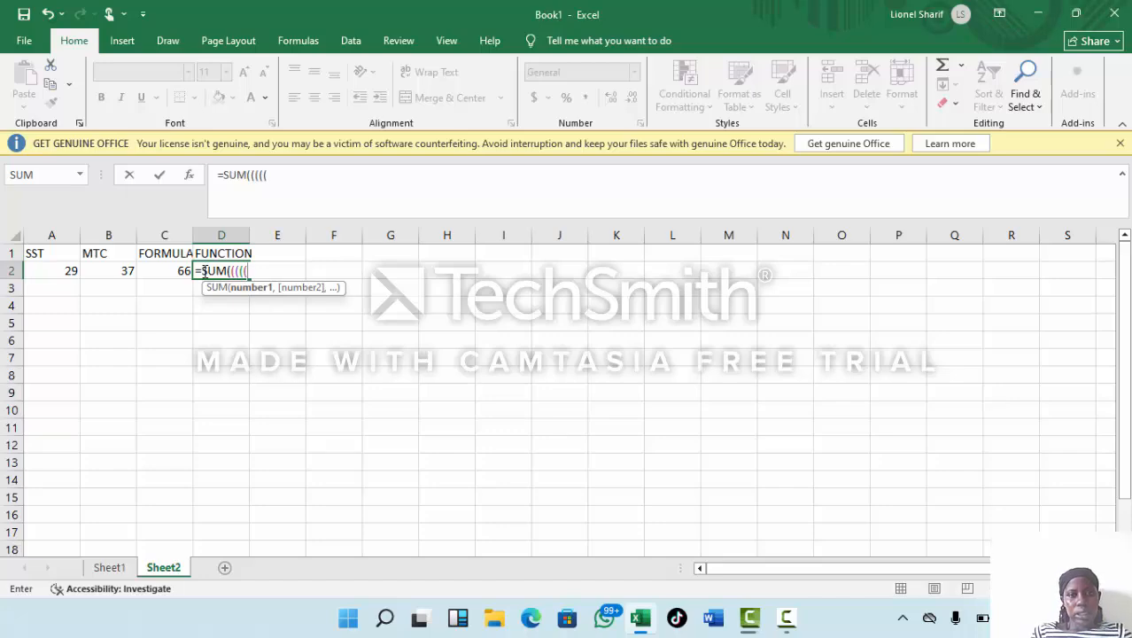
{"action": "key", "text": "BackSpace"}
{"action": "key", "text": "BackSpace"}
{"action": "key", "text": "BackSpace"}
{"action": "key", "text": "BackSpace"}
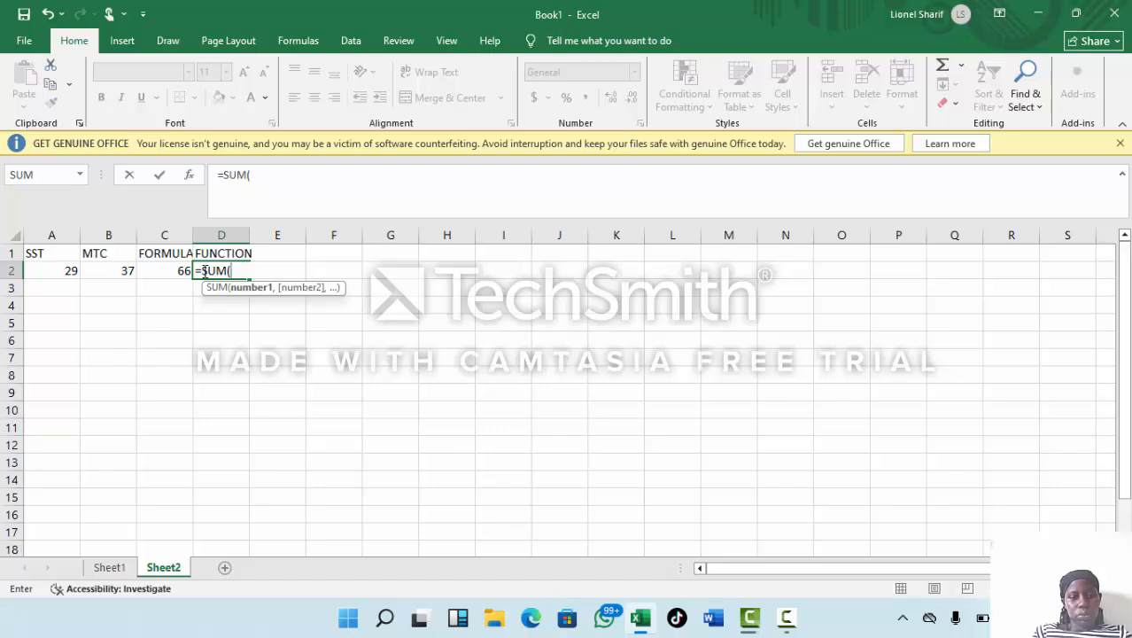
{"action": "type", "text": "A"}
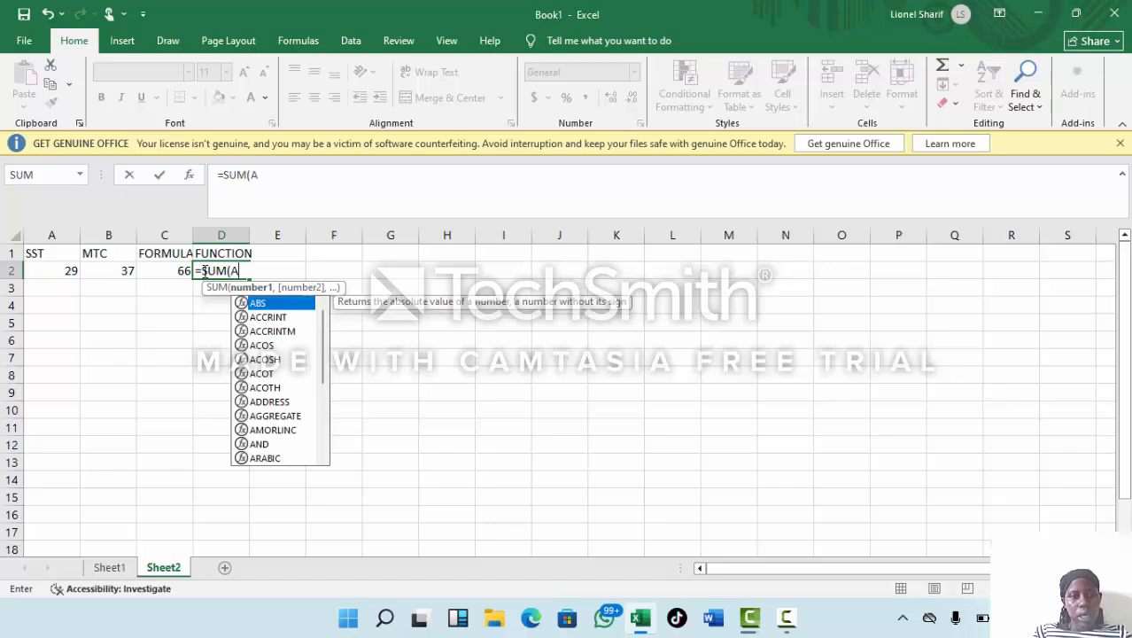
{"action": "type", "text": "2:"}
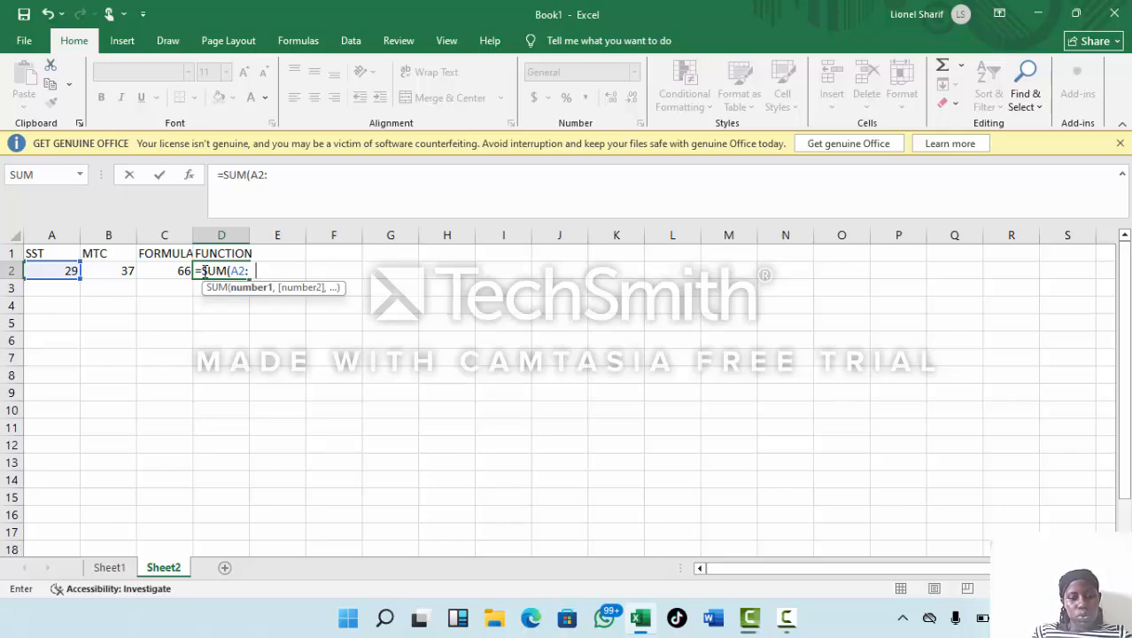
{"action": "type", "text": "B"}
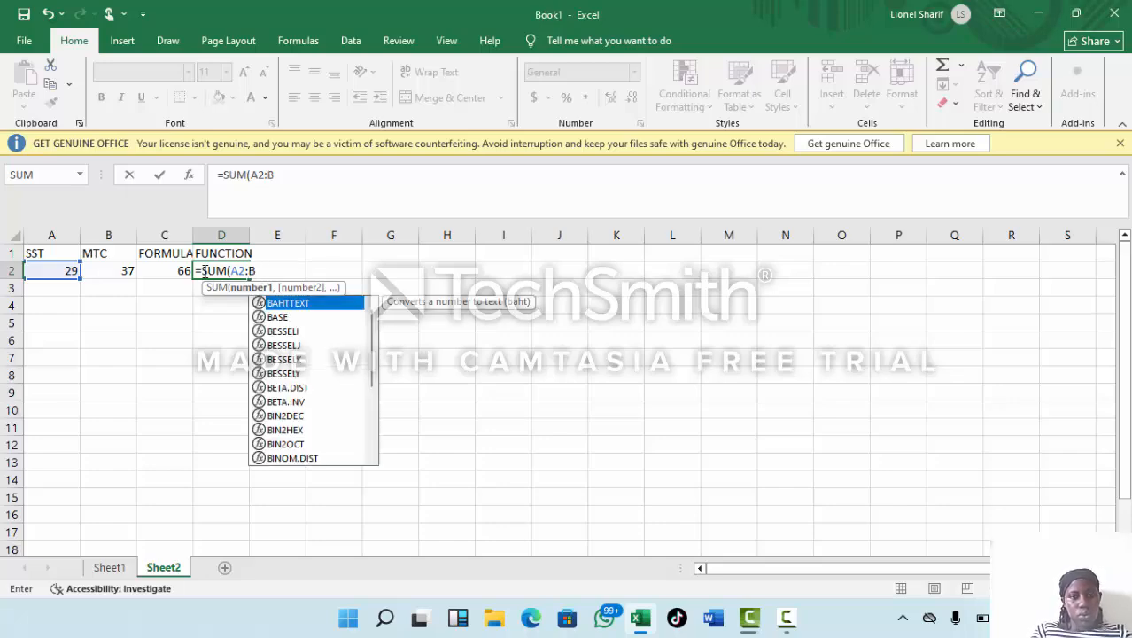
{"action": "type", "text": "2"}
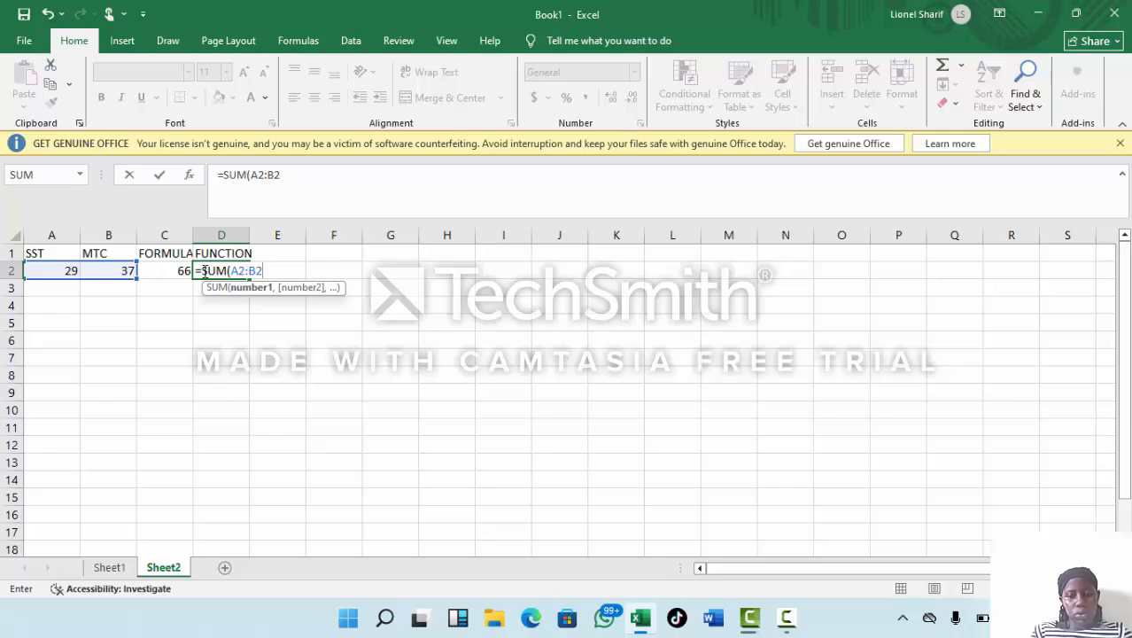
{"action": "type", "text": ")"}
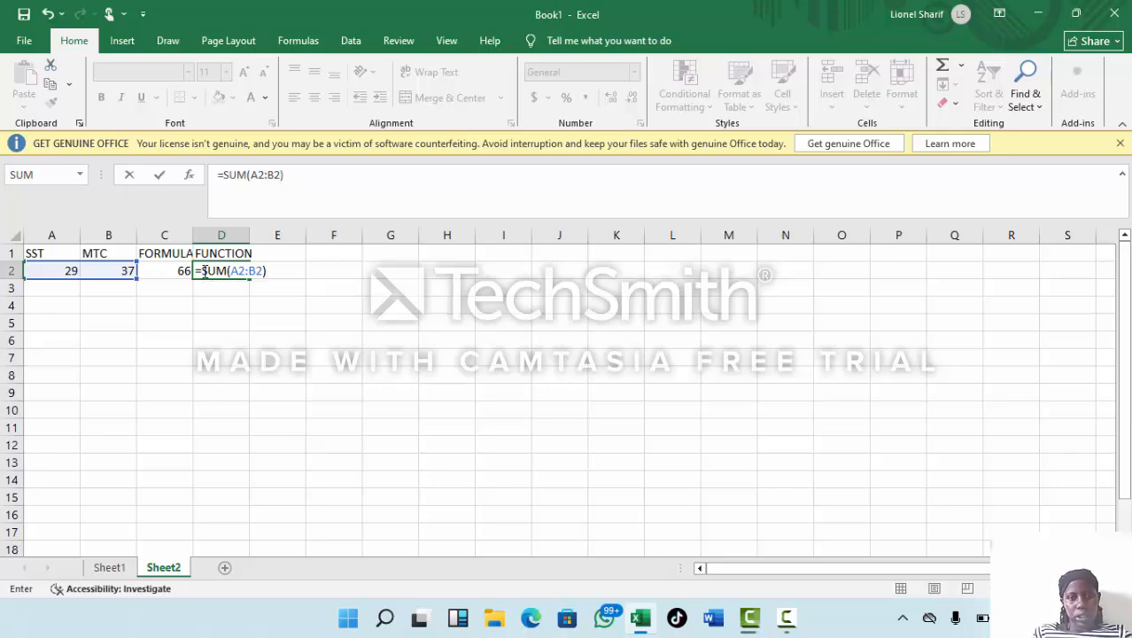
{"action": "key", "text": "Return"}
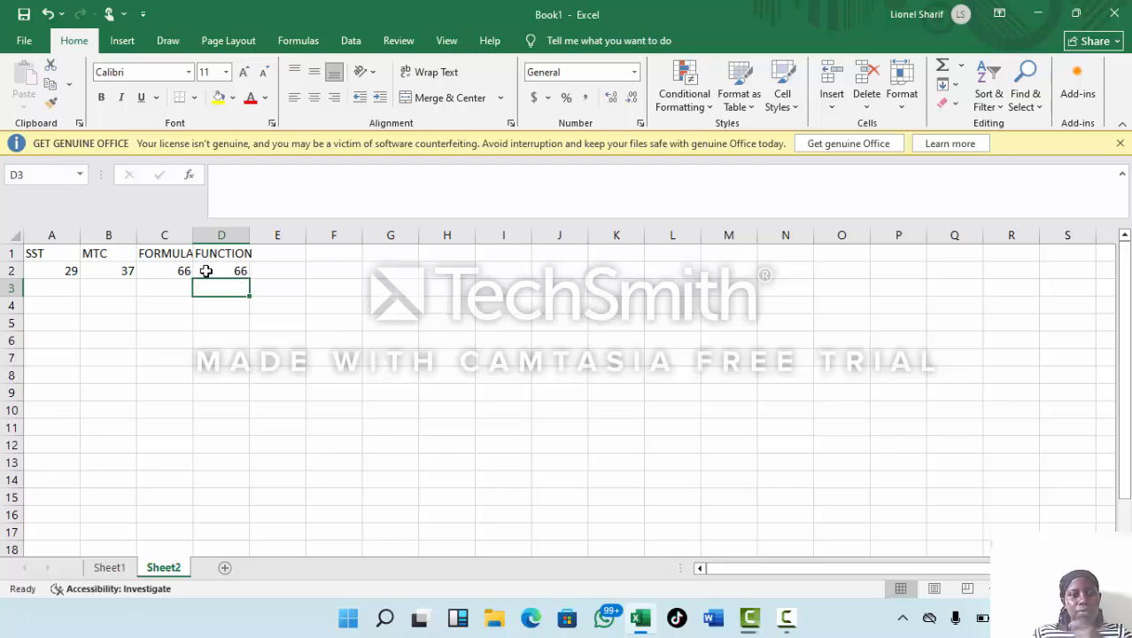
Set the MTC mark in cell B2 to 43 and check the results in cells D2 and C2.
{"action": "left_click", "coordinate": [110, 268]}
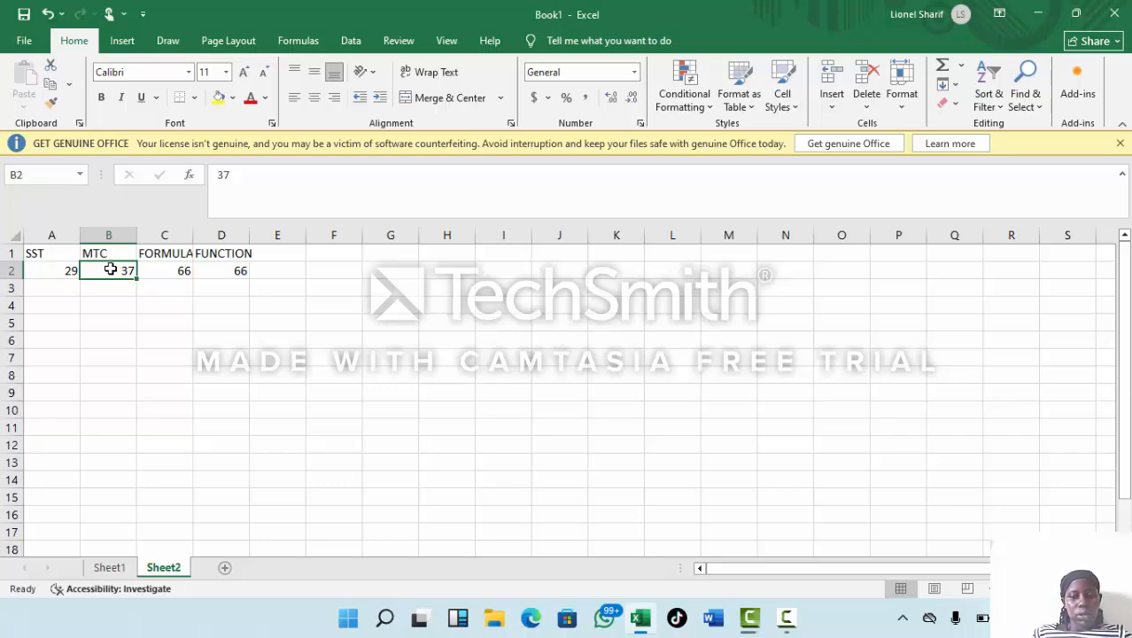
{"action": "type", "text": "4"}
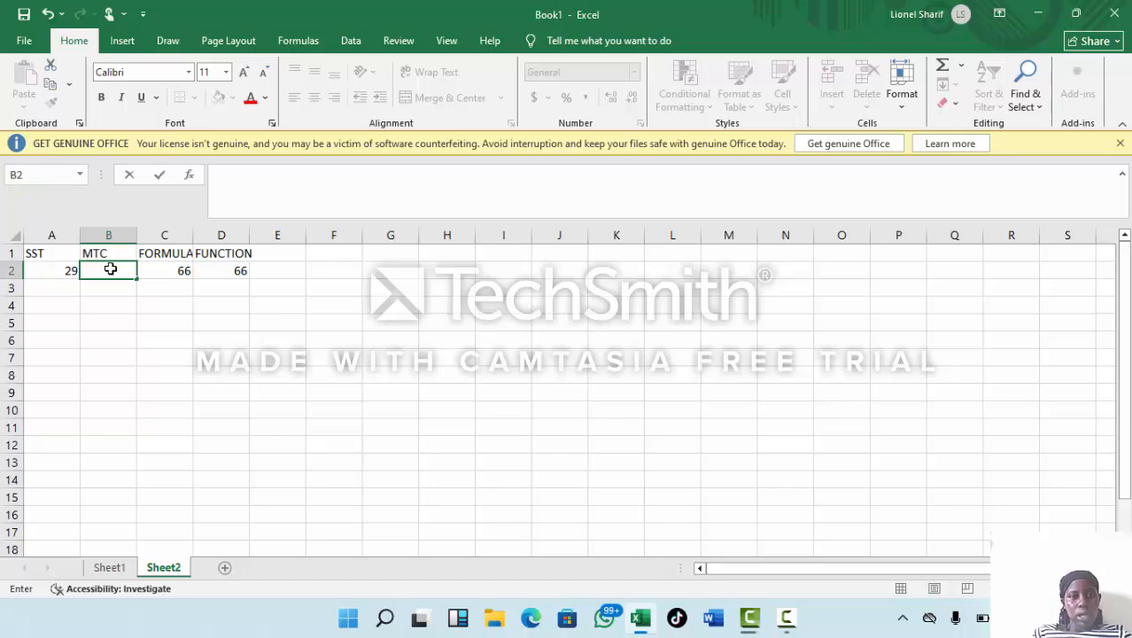
{"action": "type", "text": "3"}
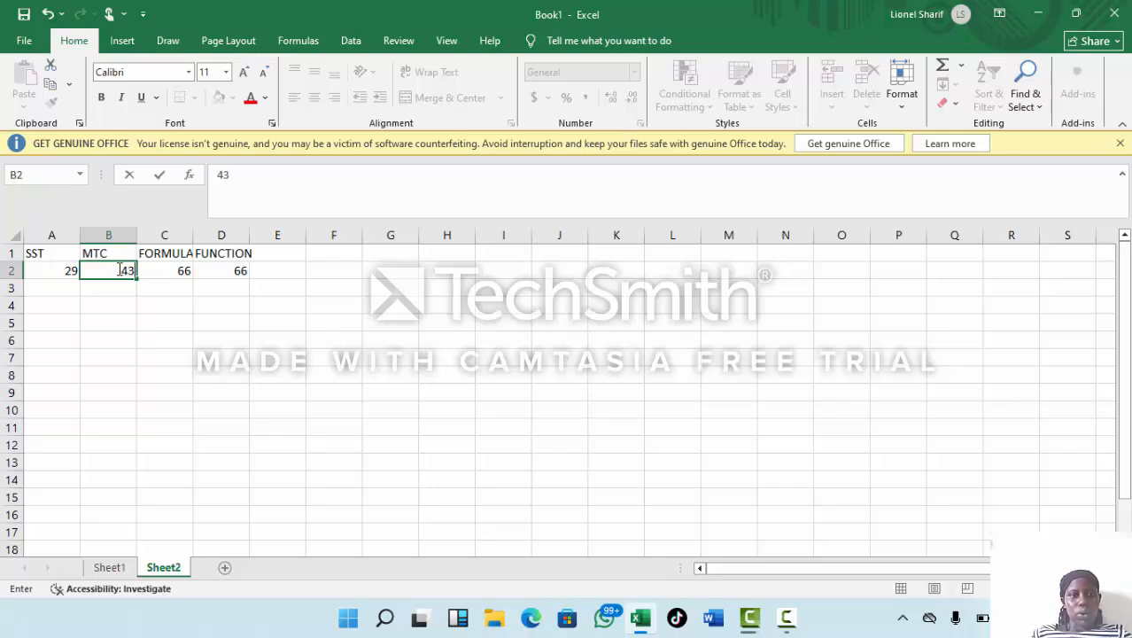
{"action": "left_click", "coordinate": [233, 276]}
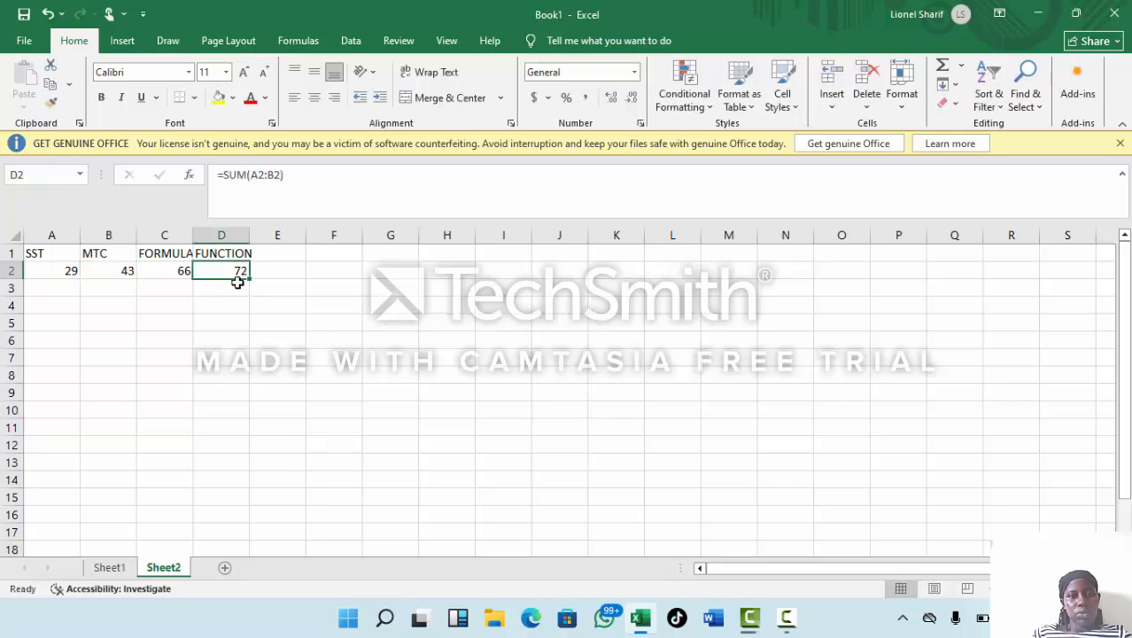
{"action": "left_click", "coordinate": [160, 271]}
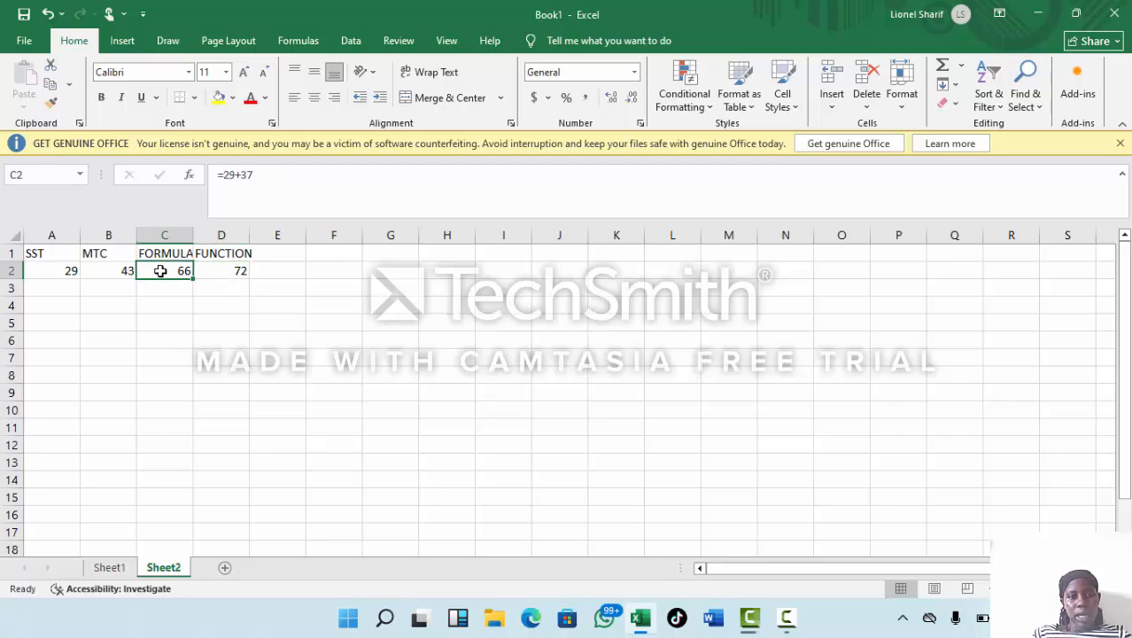